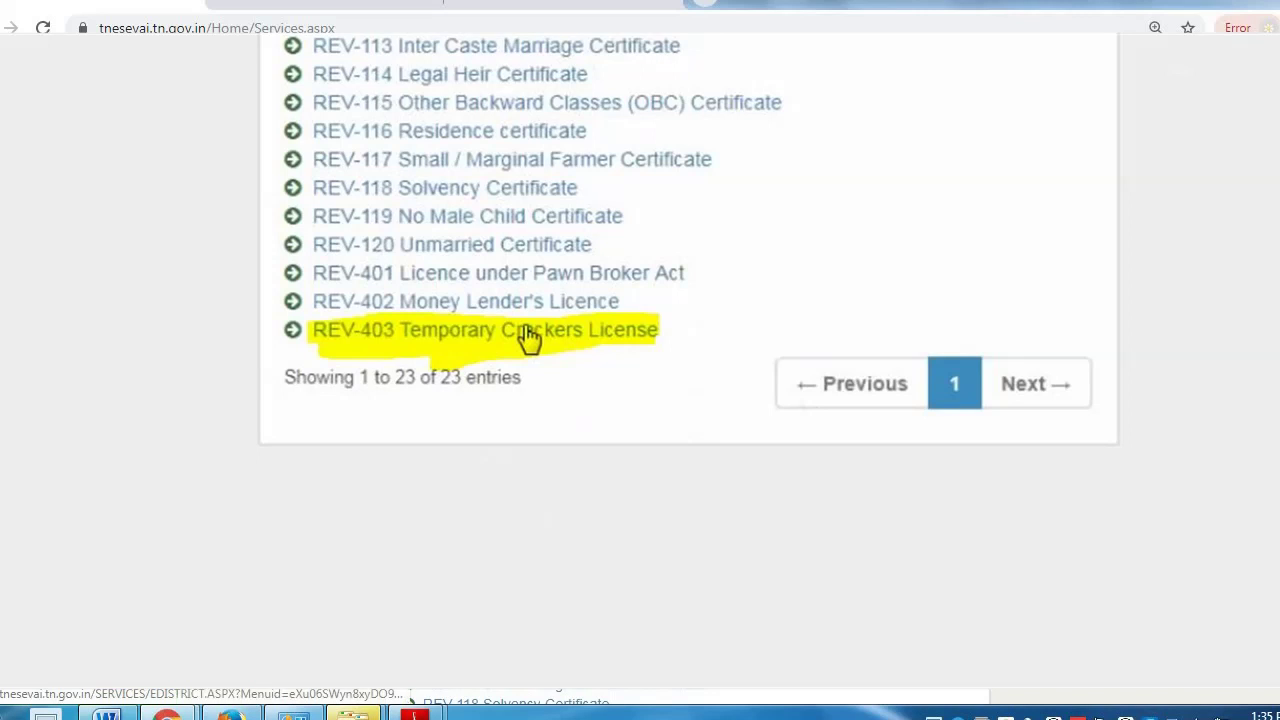
# - Open the REV-403 Temporary Crackers License service and proceed through to its e-District application page
pyautogui.click(528, 338)
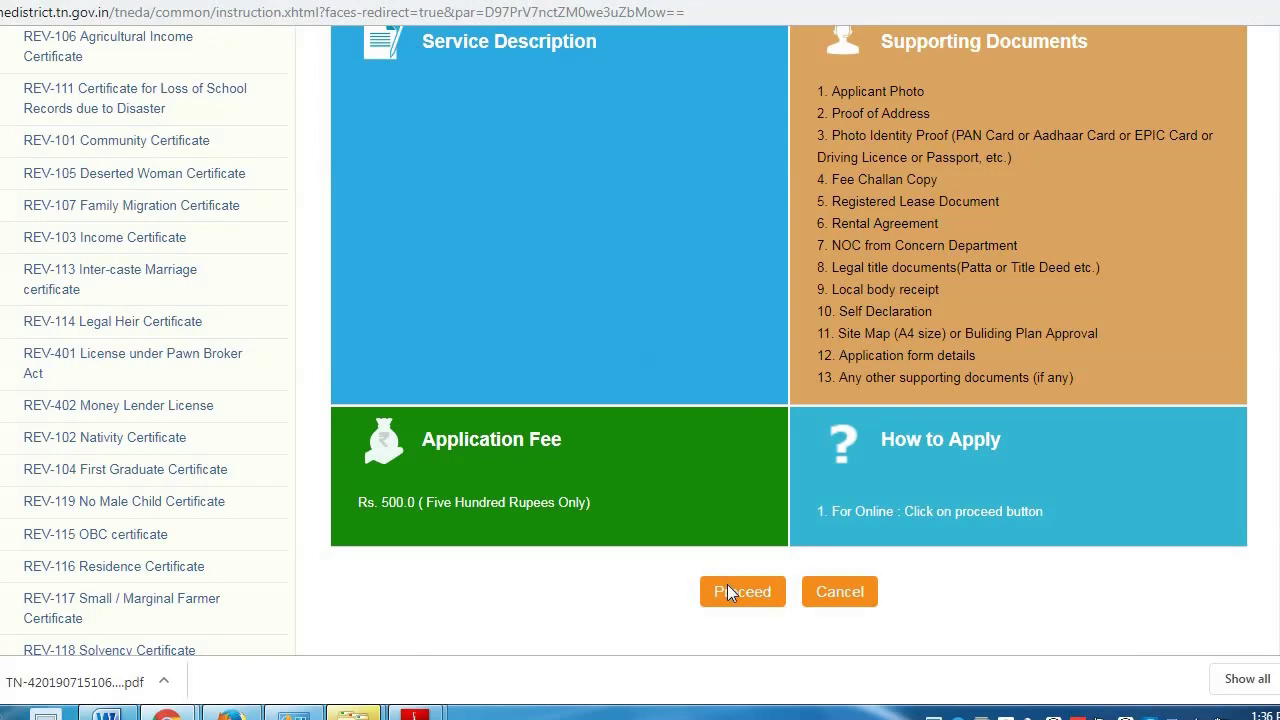
pyautogui.click(727, 585)
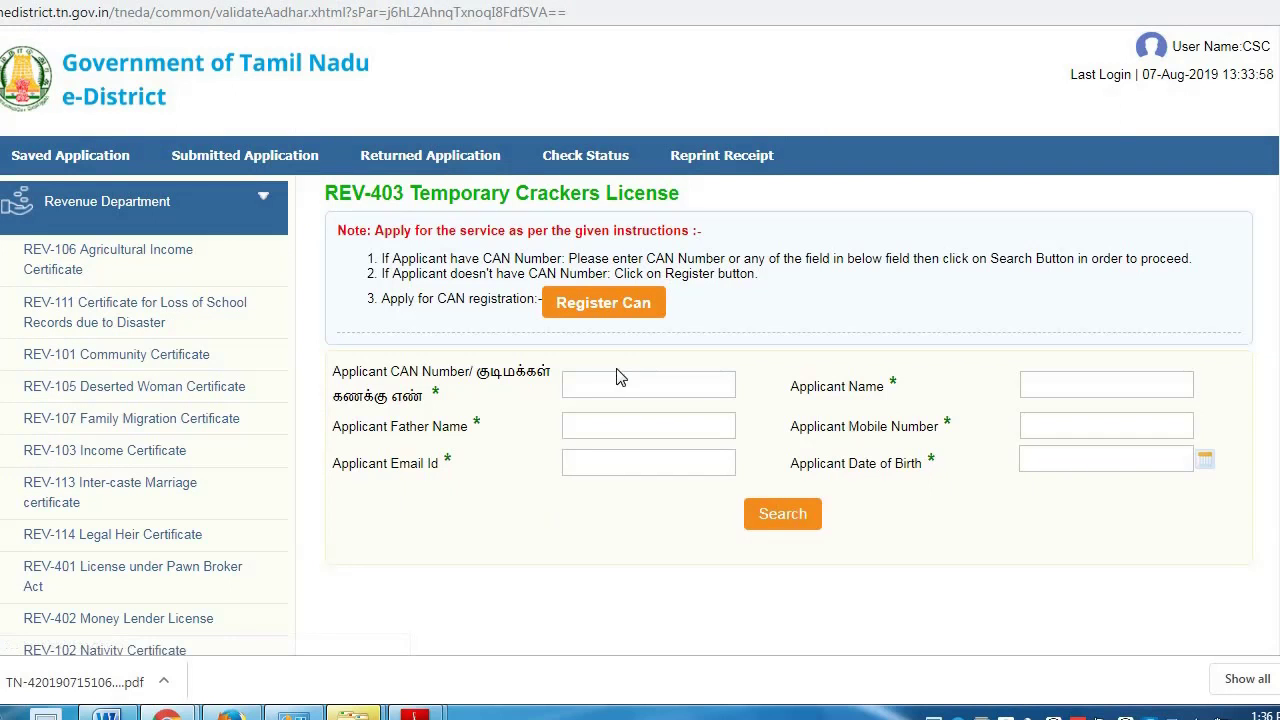
pyautogui.click(596, 313)
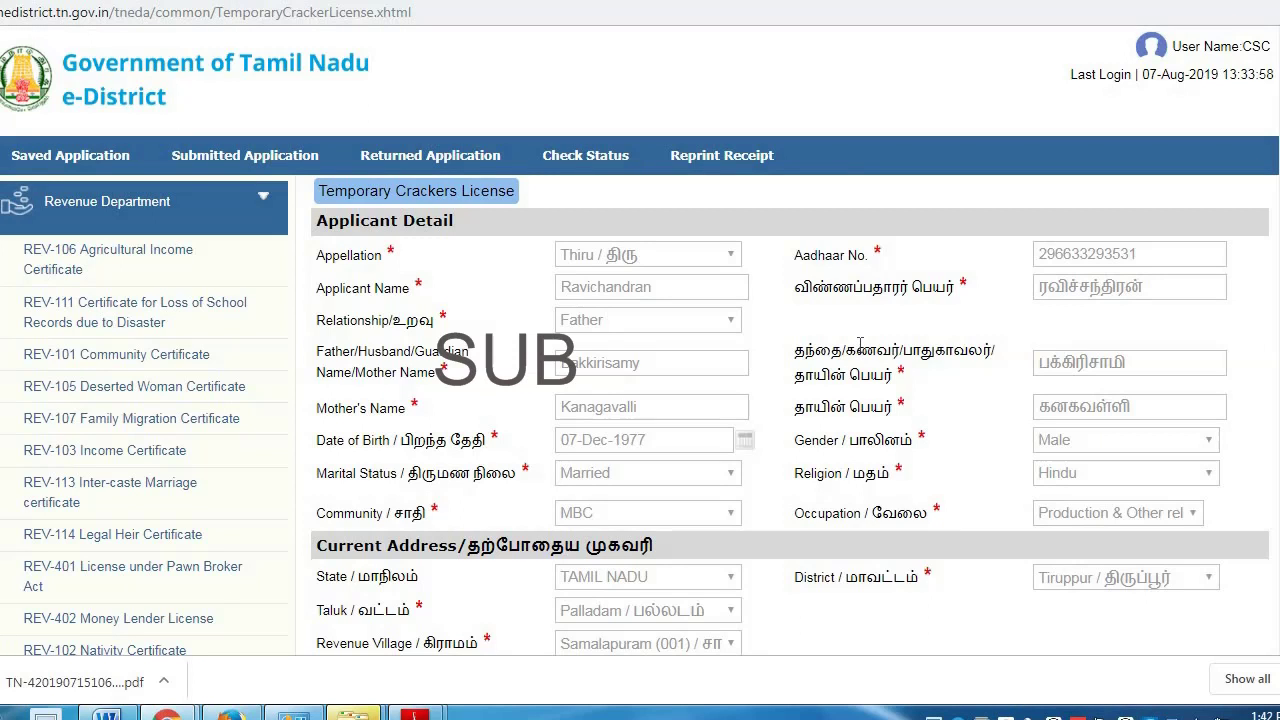
# - Scroll down the pre-filled license form to the police station fields
pyautogui.scroll(-1, 860, 344)
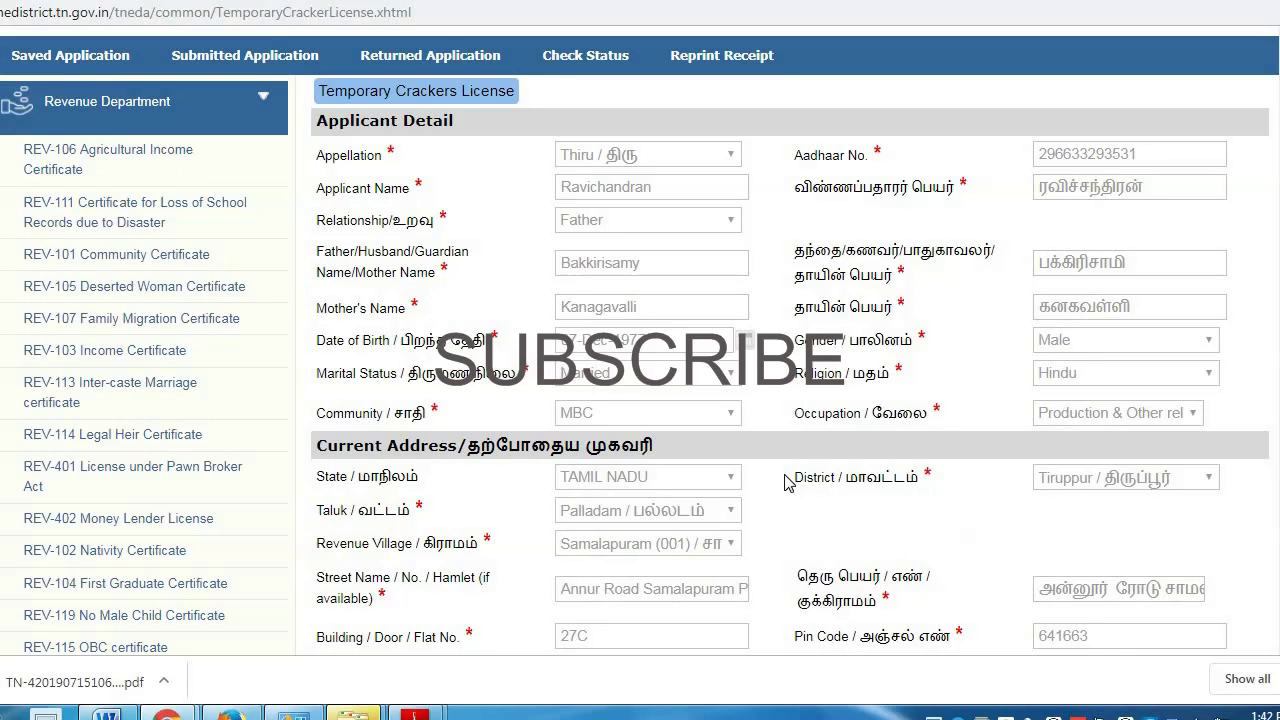
pyautogui.scroll(-2, 786, 482)
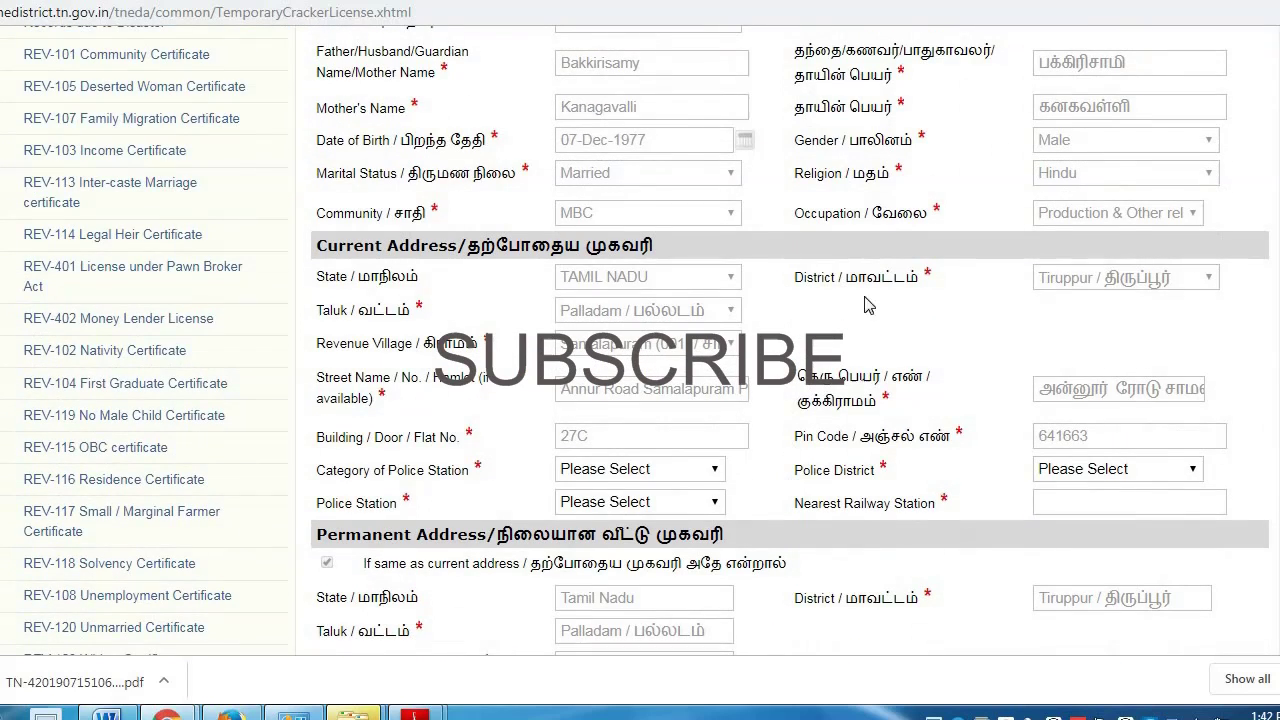
pyautogui.scroll(-3, 812, 373)
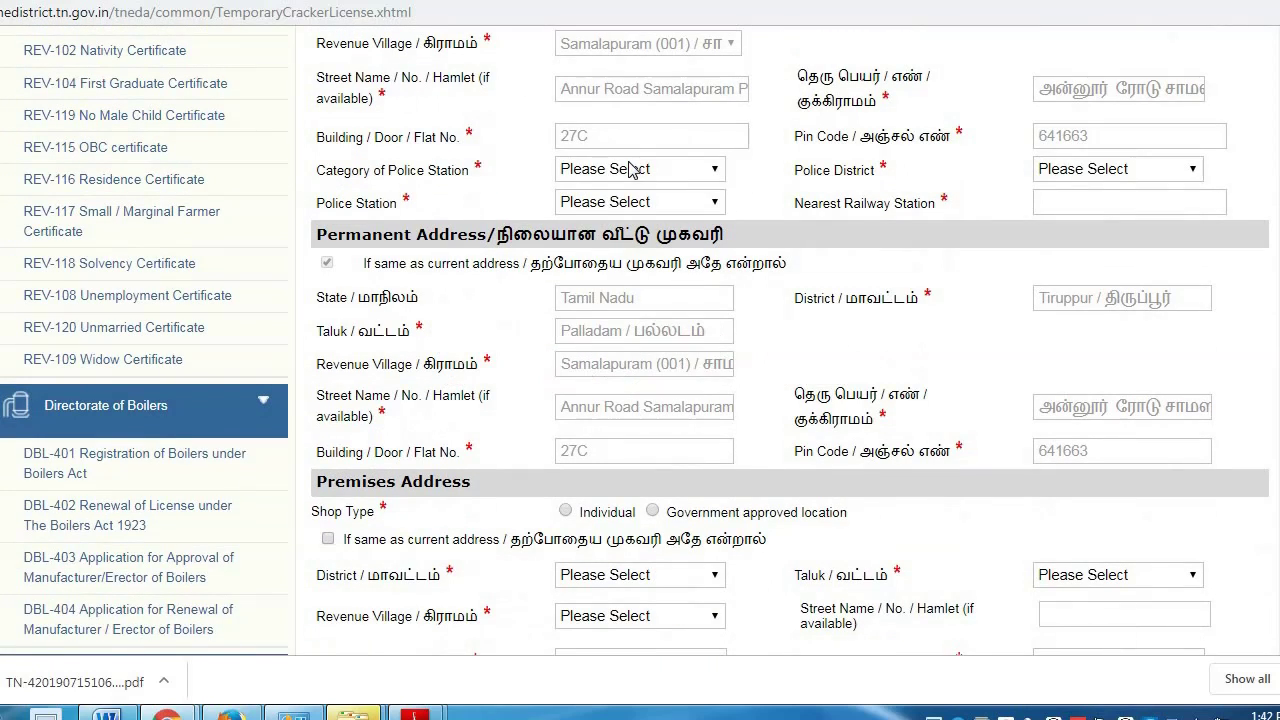
# - Set the police category to Superintendent of Police and the police district to TIRUPPUR
pyautogui.click(617, 176)
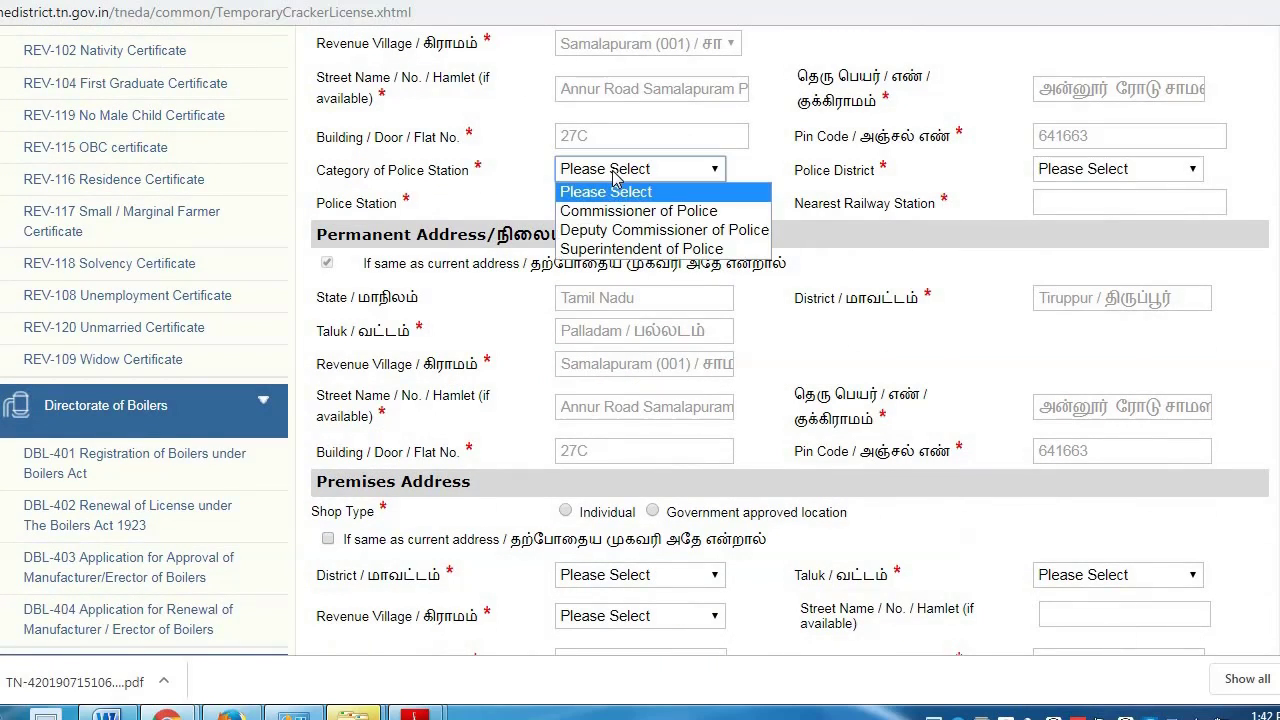
pyautogui.click(660, 249)
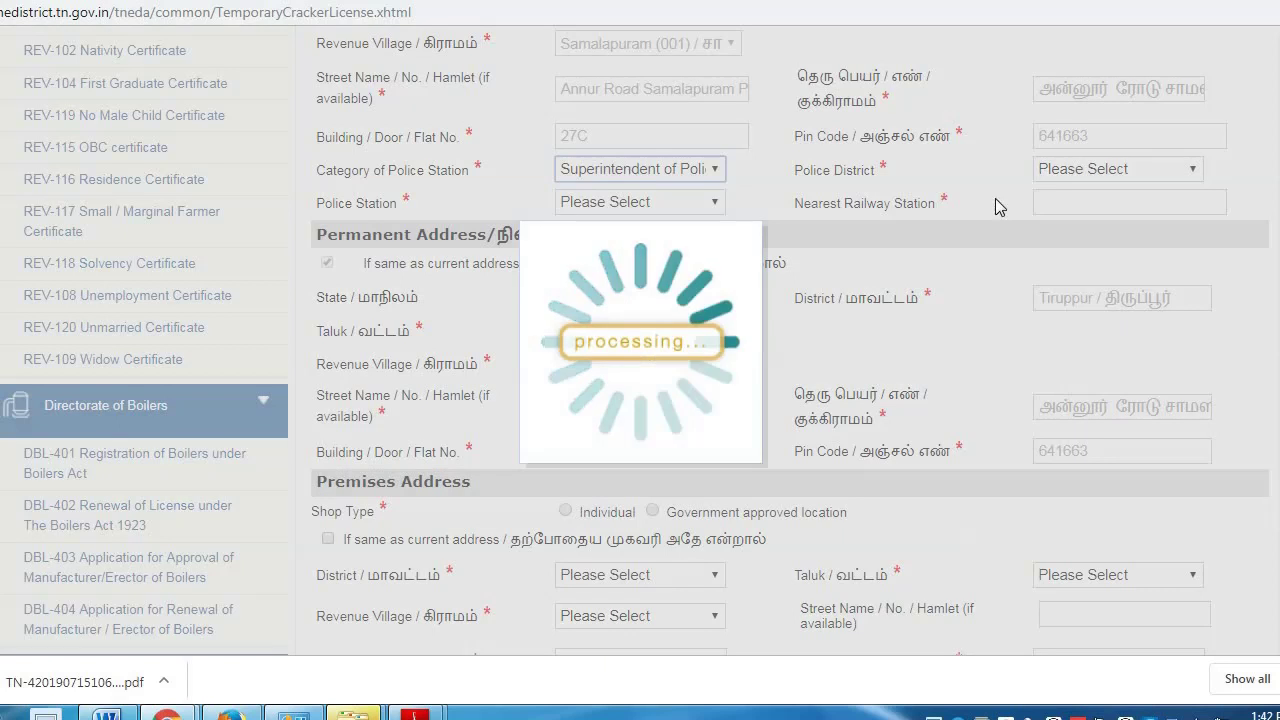
pyautogui.click(1088, 170)
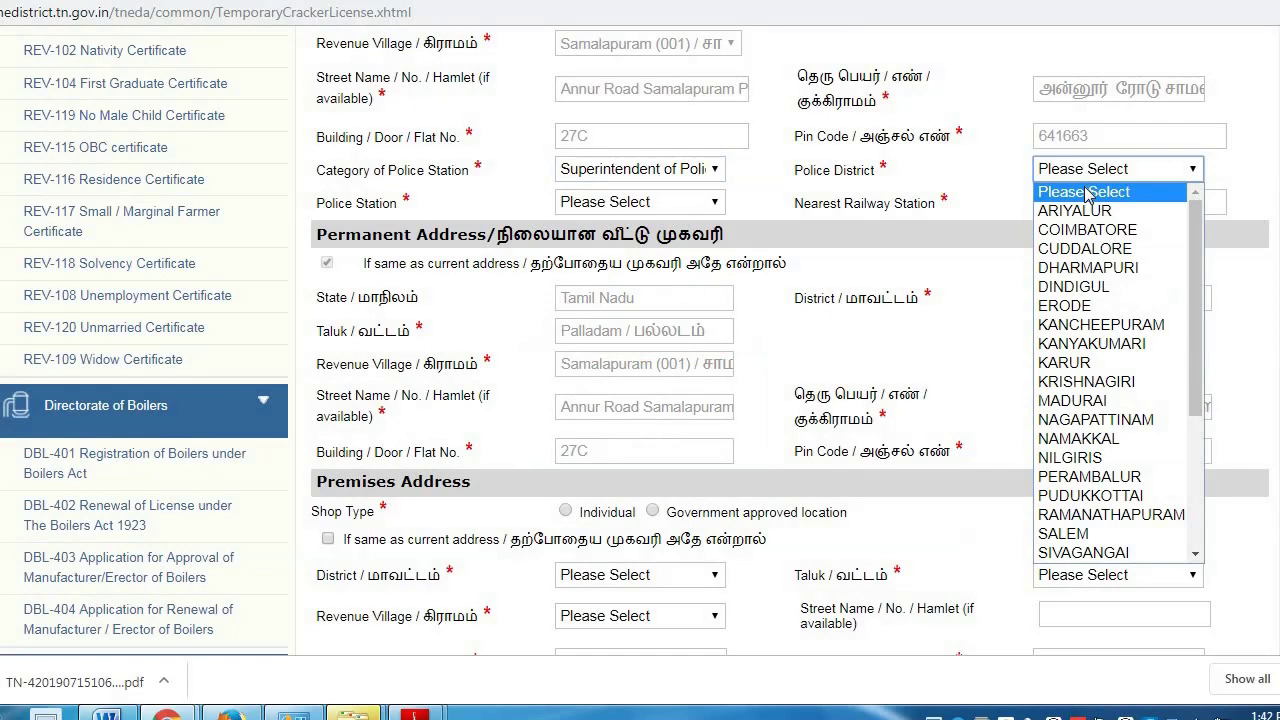
pyautogui.press('p')
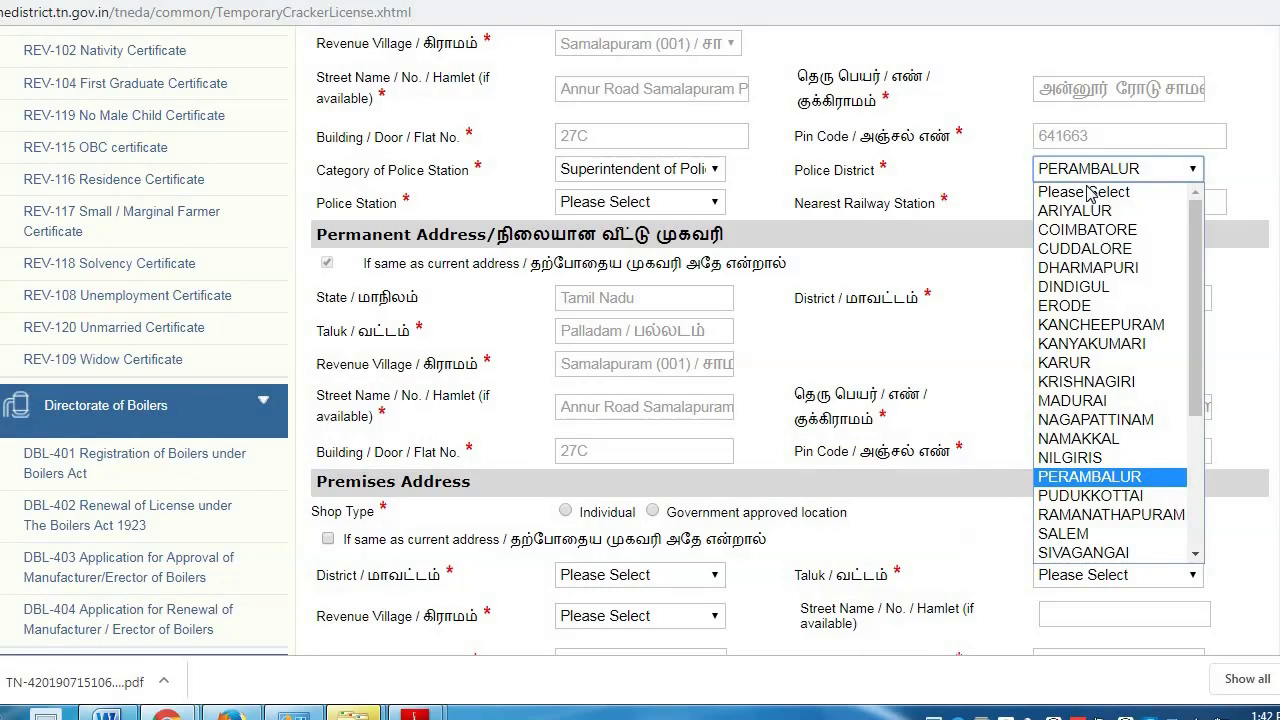
pyautogui.press('t')
pyautogui.press('t')
pyautogui.press('t')
pyautogui.press('t')
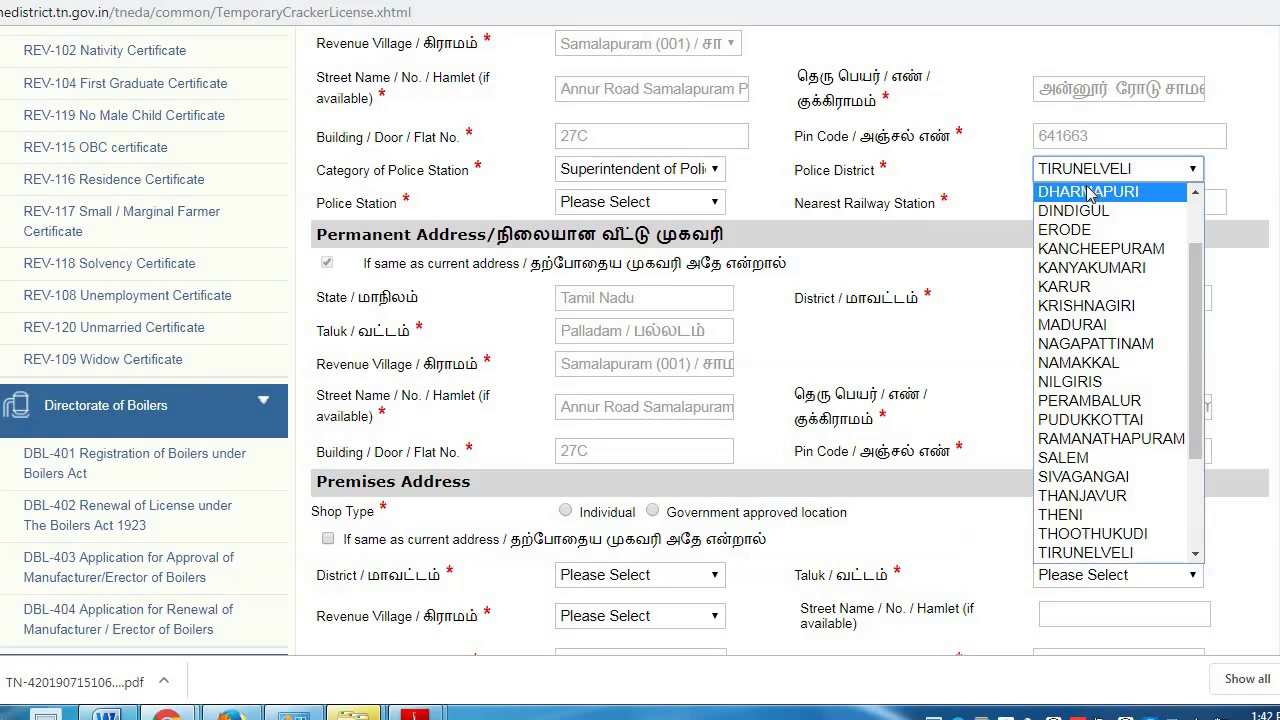
pyautogui.press('Up')
pyautogui.press('Up')
pyautogui.press('Up')
pyautogui.press('Down')
pyautogui.press('Down')
pyautogui.press('Down')
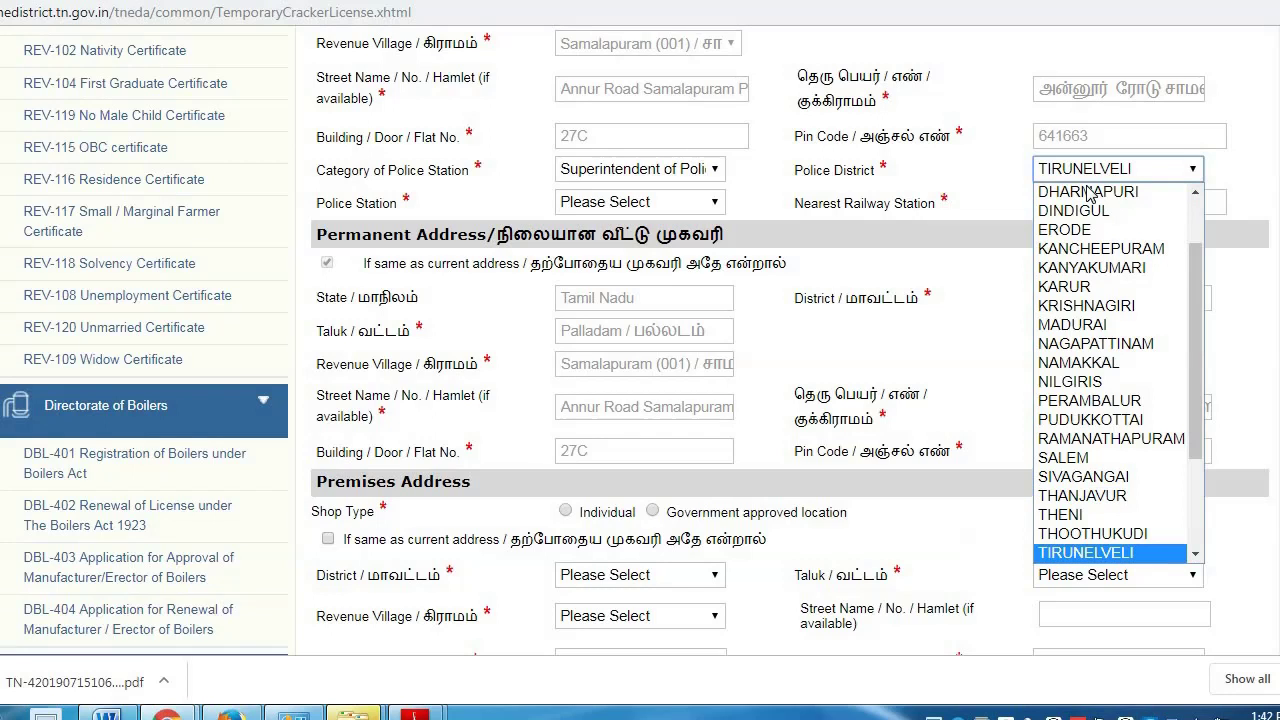
pyautogui.scroll(-3, 1090, 195)
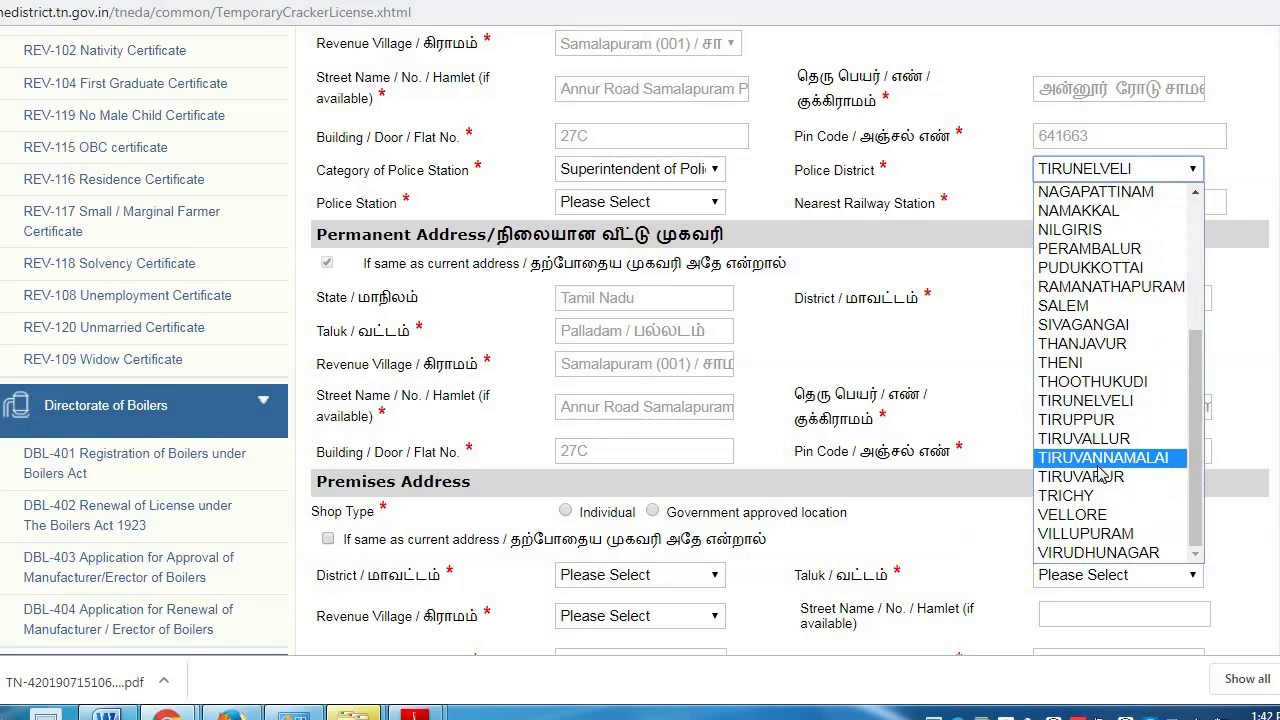
pyautogui.click(1085, 517)
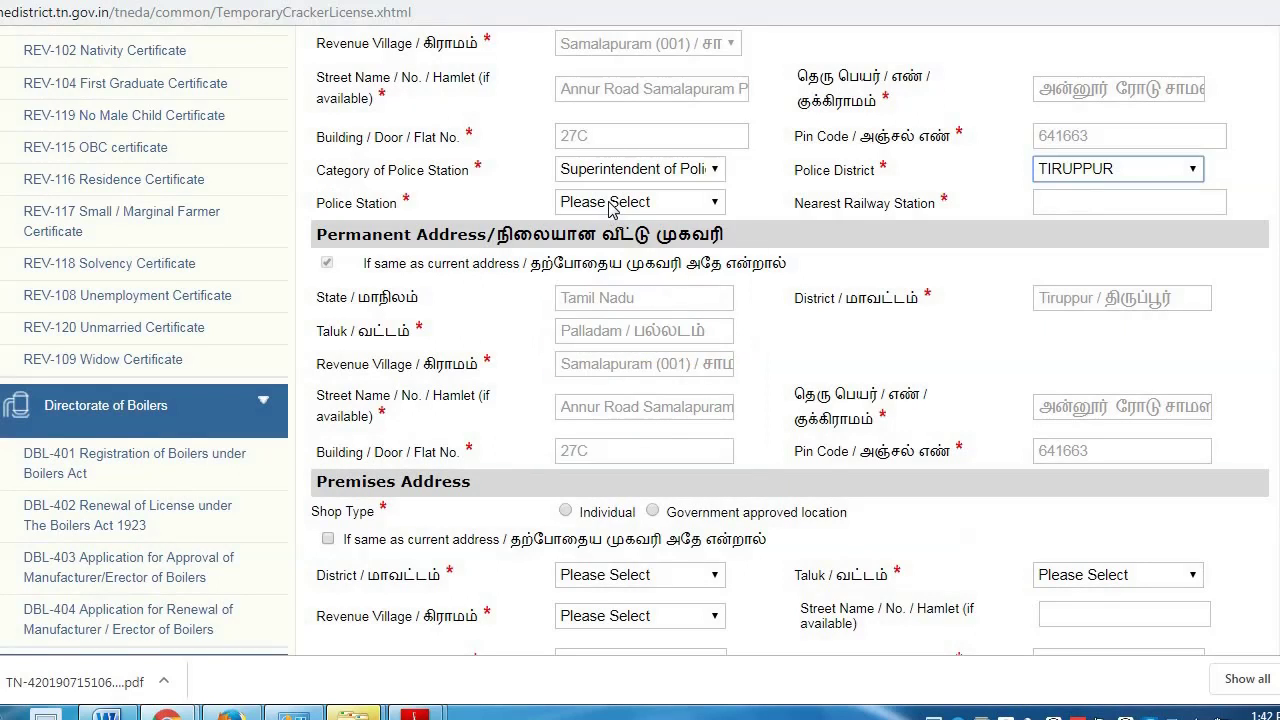
# - Choose MANGALAM as the police station and enter SOMANUR as the nearest railway station
pyautogui.click(610, 203)
pyautogui.press('m')
pyautogui.press('Down')
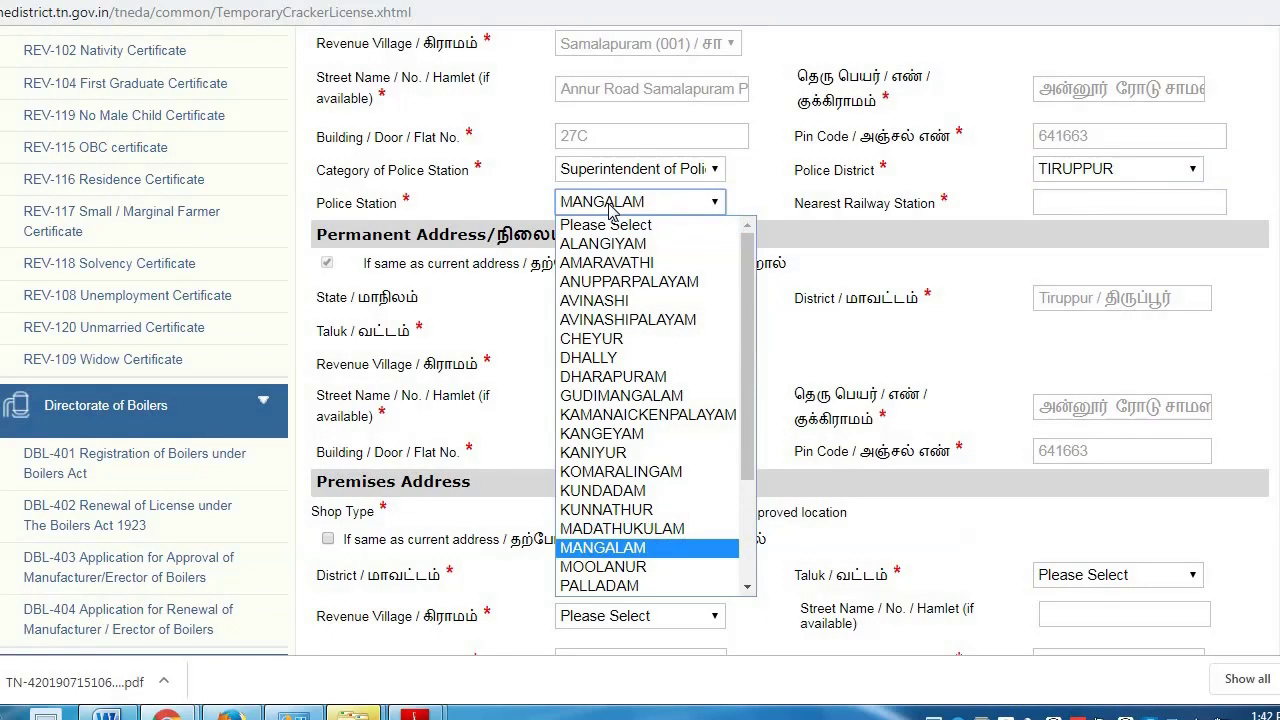
pyautogui.press('Return')
pyautogui.click(1089, 204)
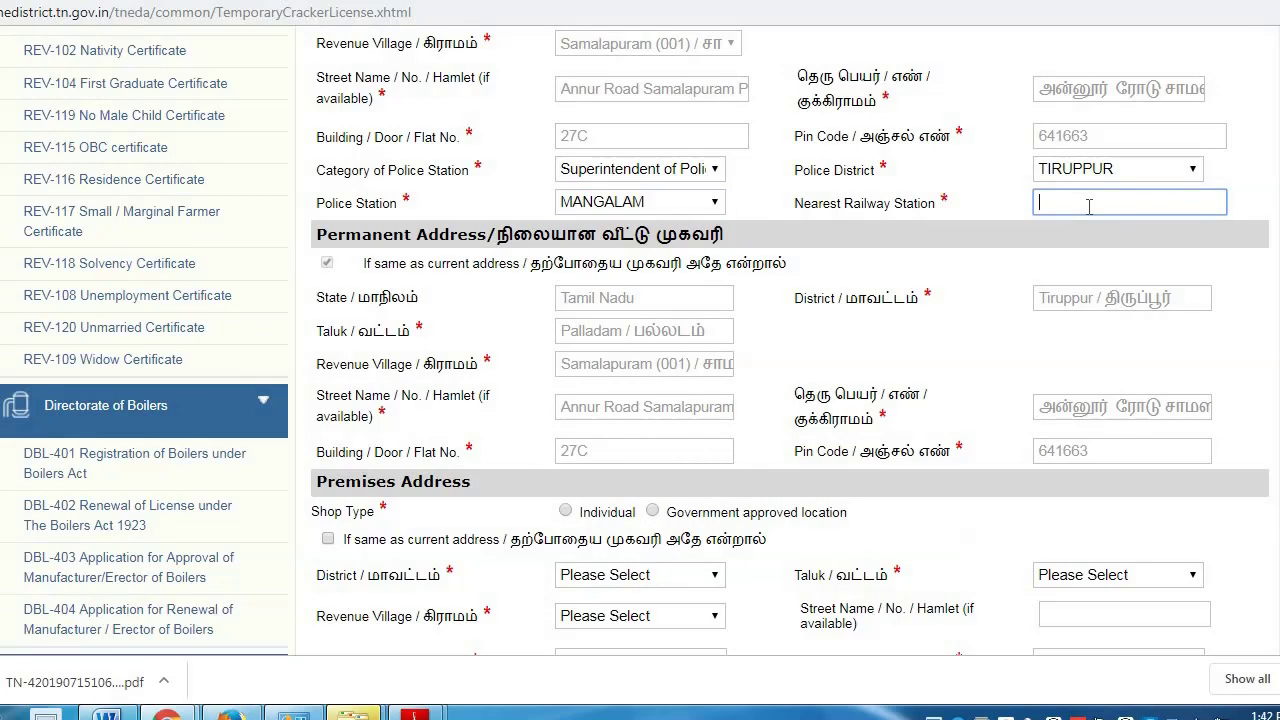
pyautogui.write('s')
pyautogui.press('BackSpace')
pyautogui.write('SOMANUR')
pyautogui.scroll(-1, 900, 265)
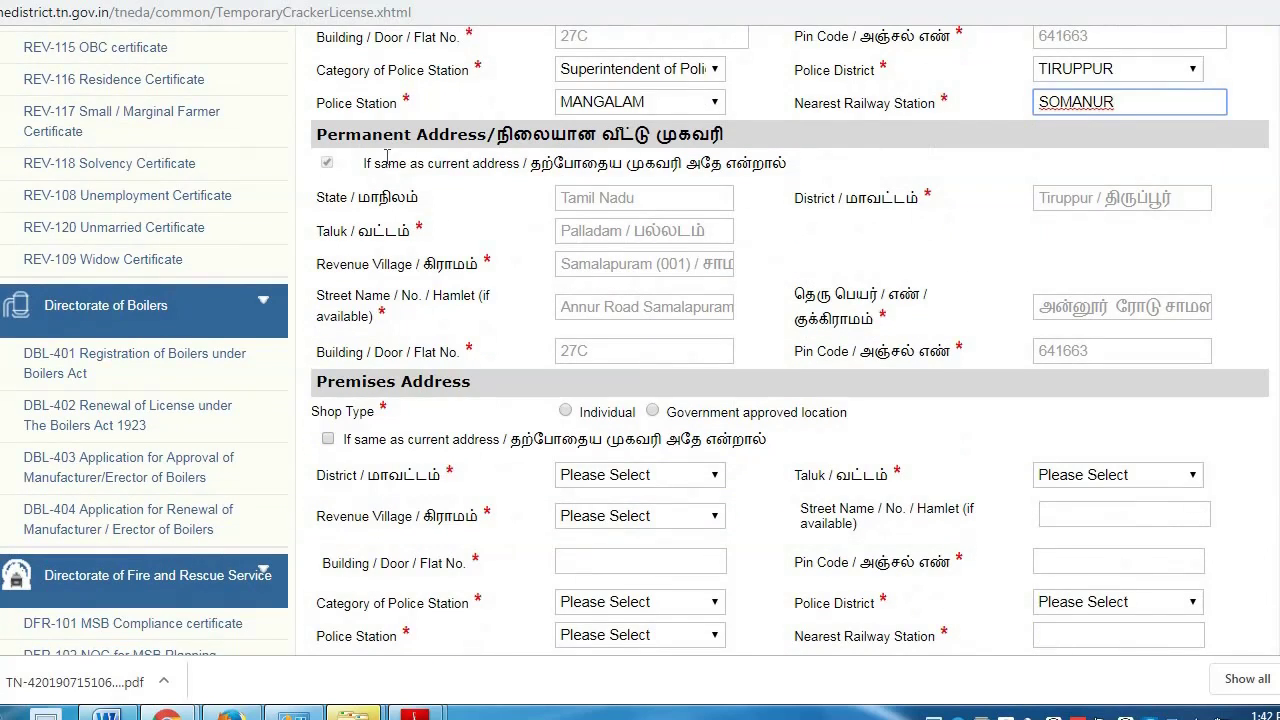
# - Mark the shop type as Individual and the premises ownership as Rented
pyautogui.scroll(-1, 735, 212)
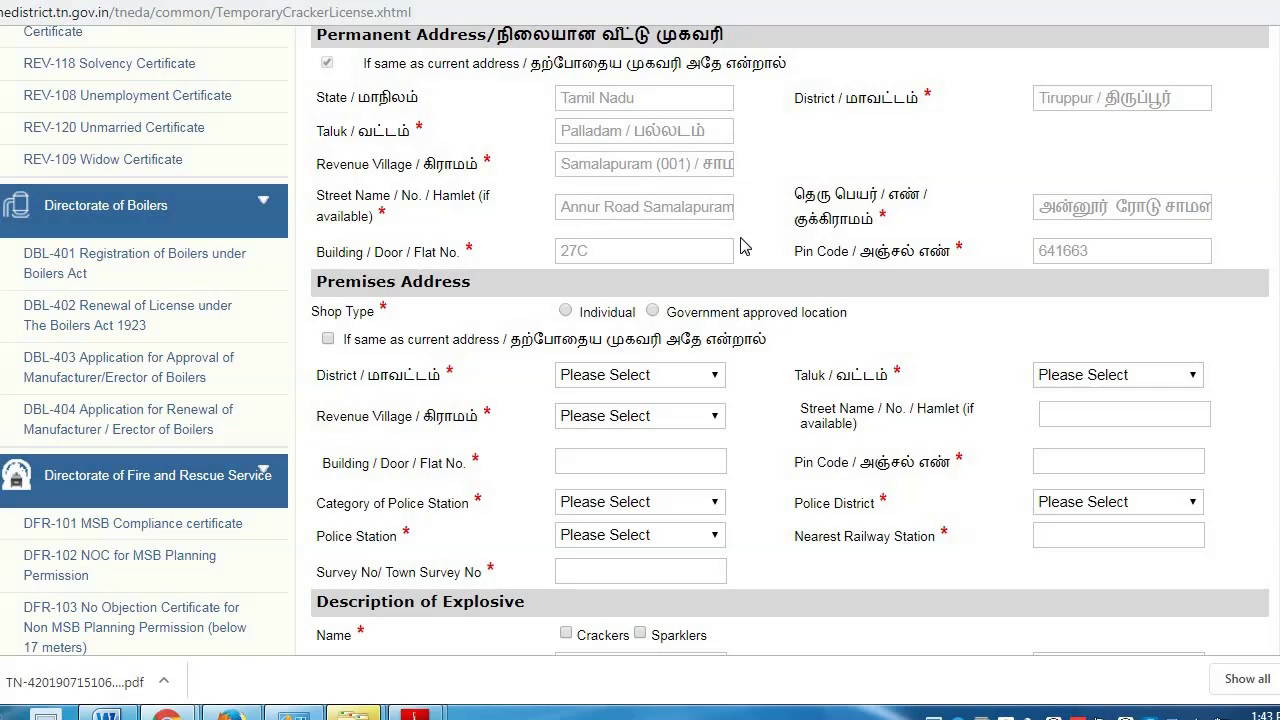
pyautogui.click(566, 312)
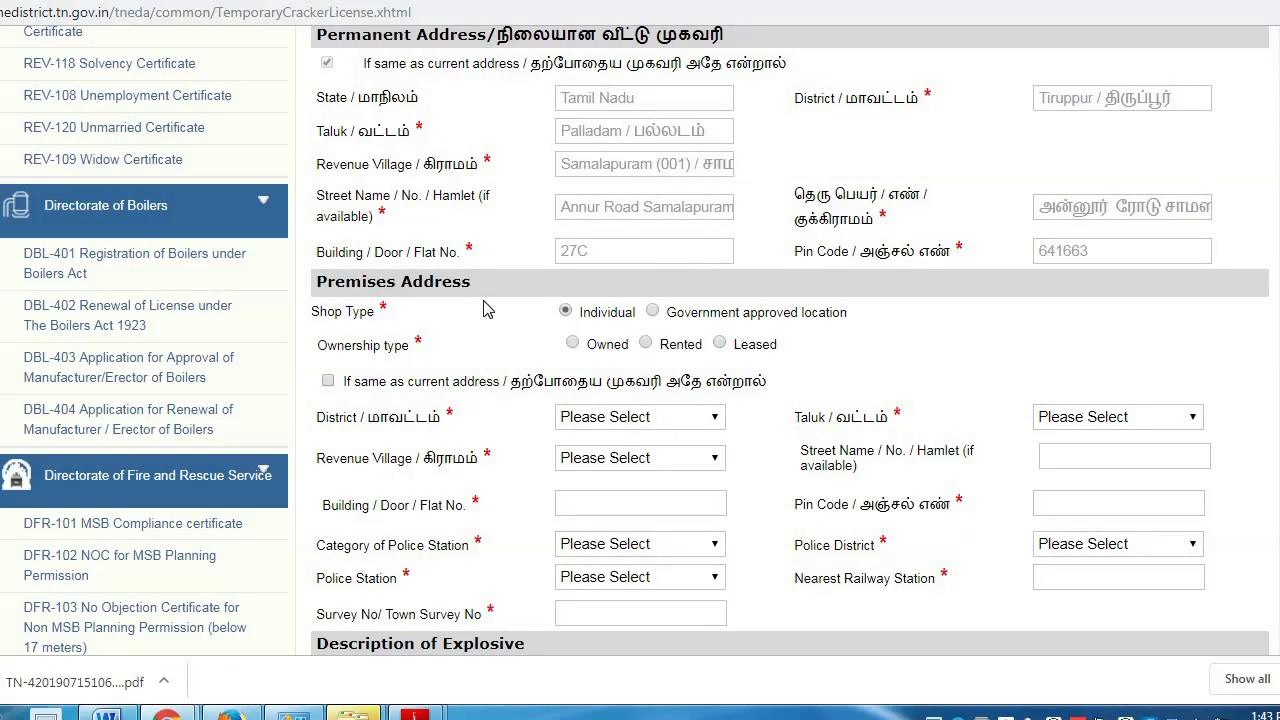
pyautogui.scroll(-1, 555, 345)
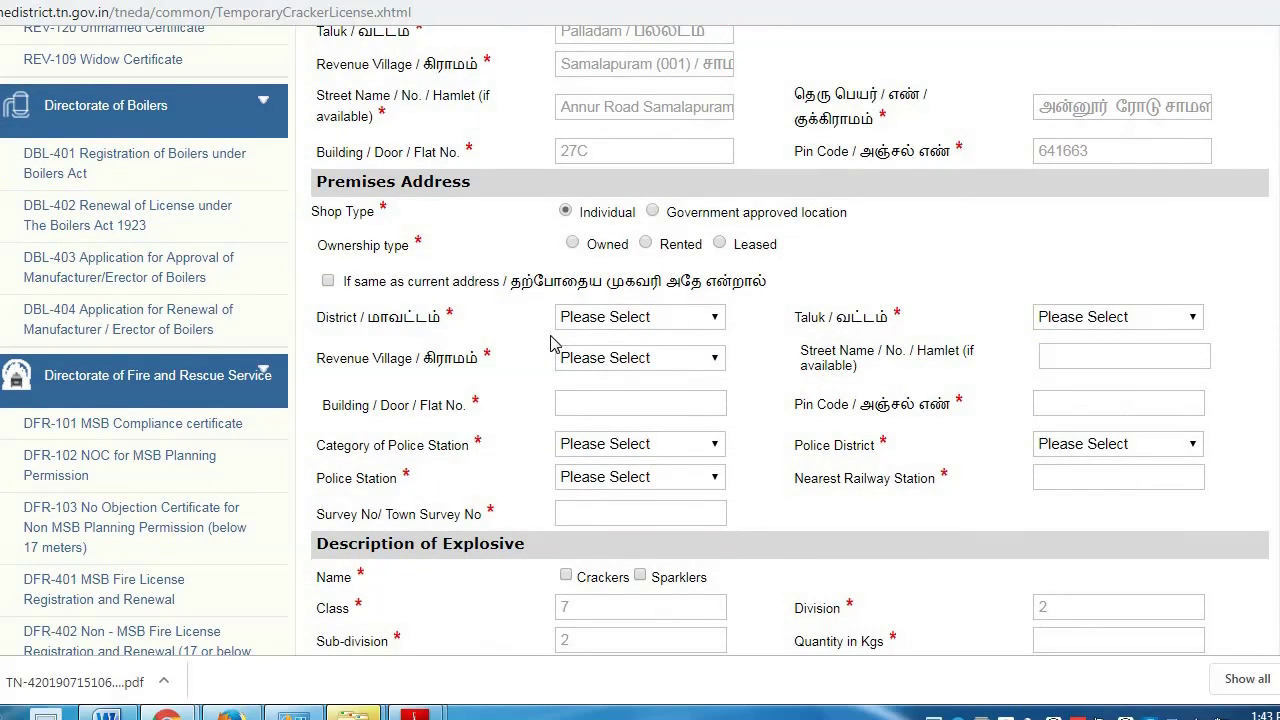
pyautogui.click(645, 243)
# - Make the premises address the same as the current address
pyautogui.scroll(-1, 537, 277)
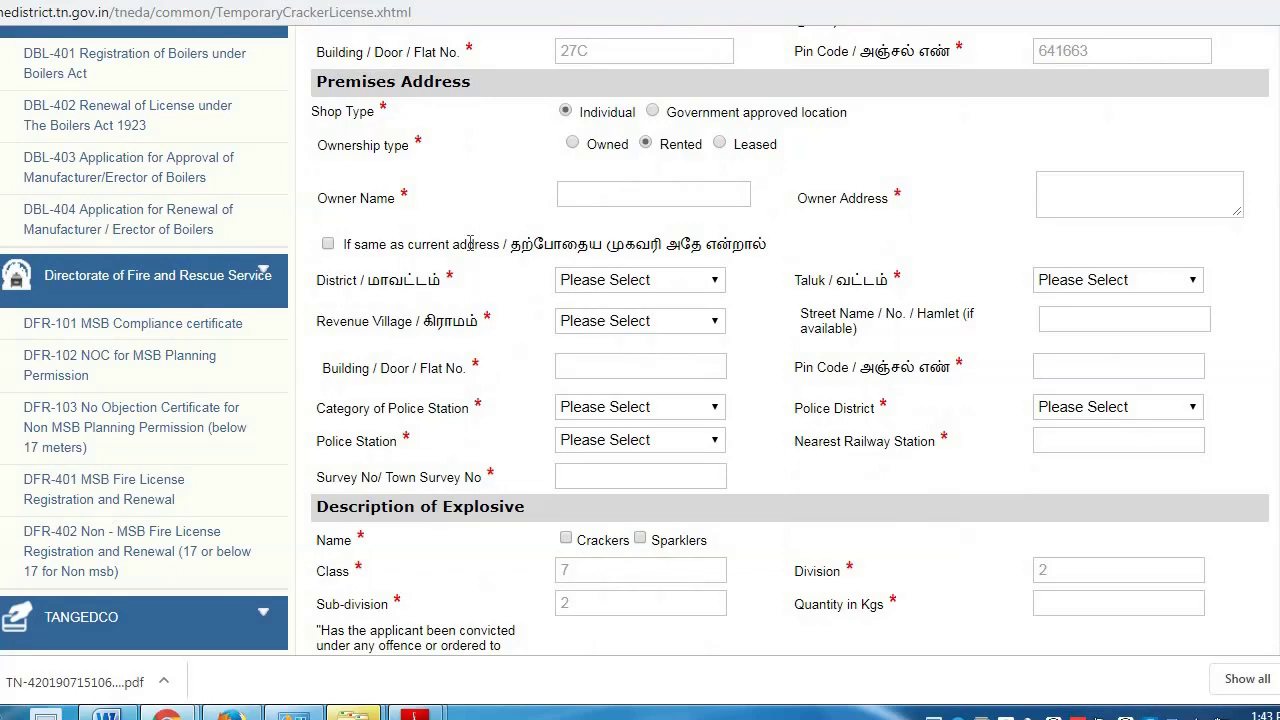
pyautogui.click(328, 244)
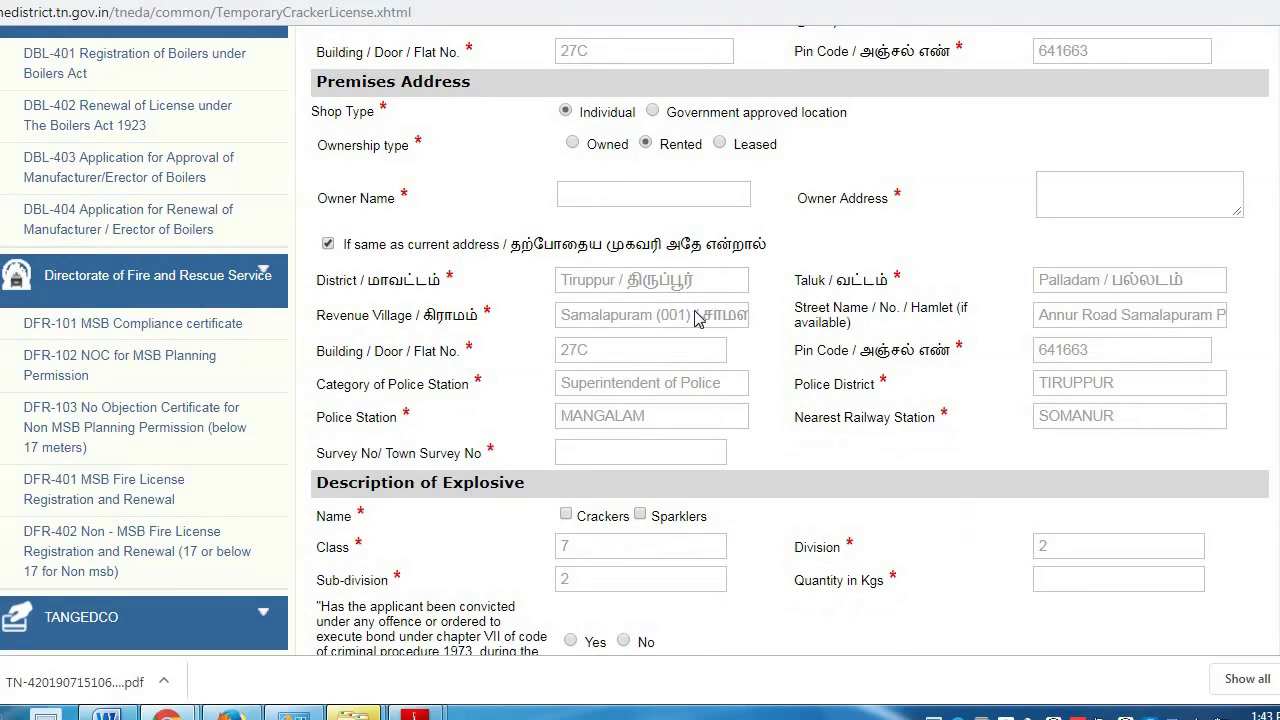
pyautogui.click(597, 195)
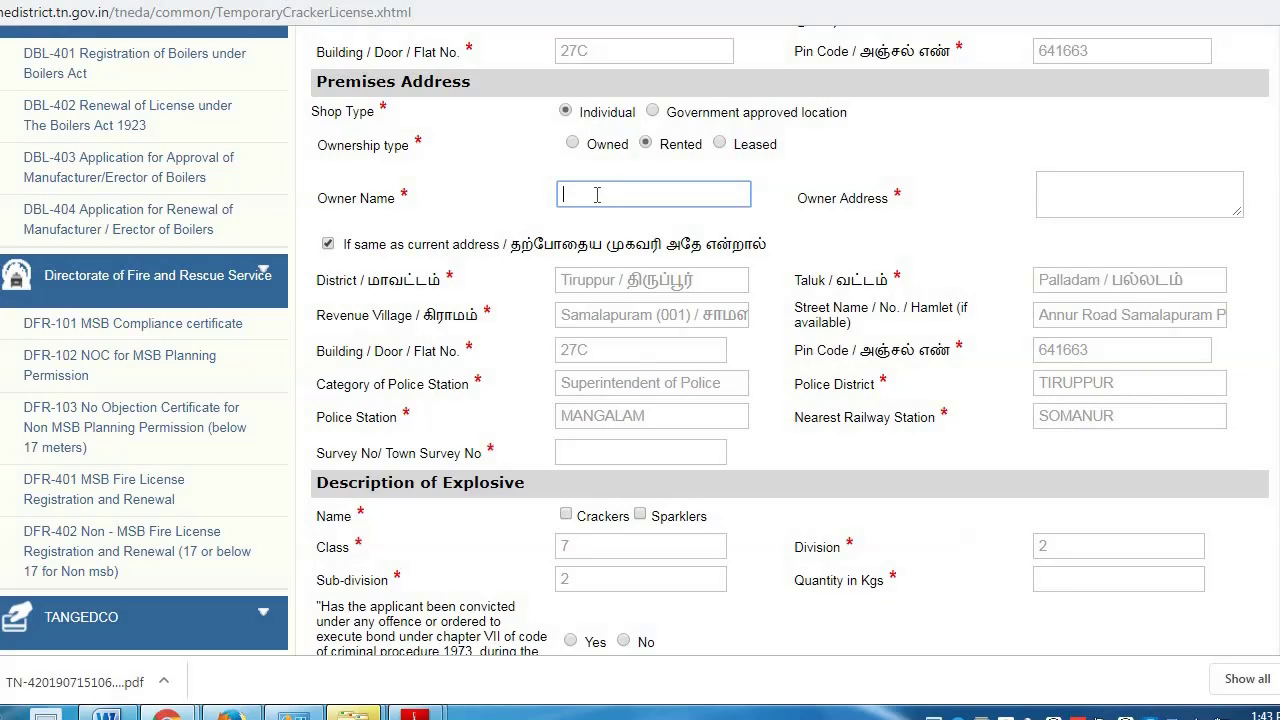
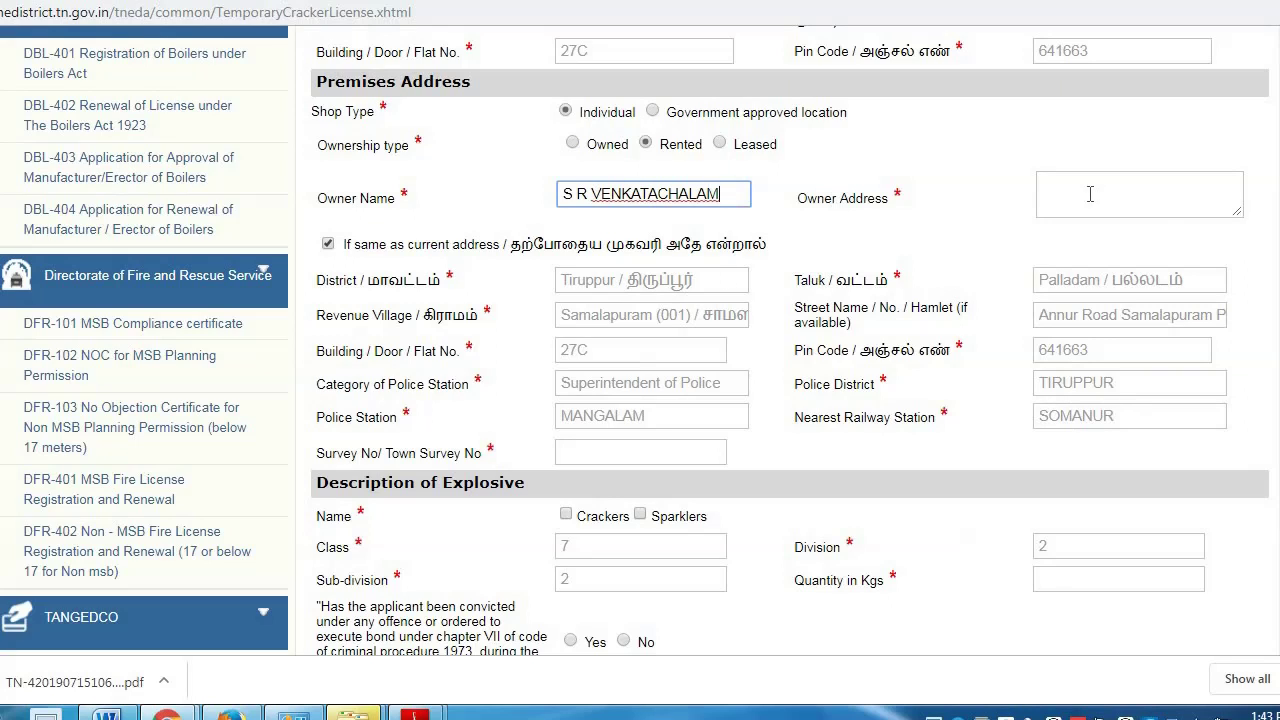
# - Enter the premises owner's name and address
pyautogui.click(1090, 194)
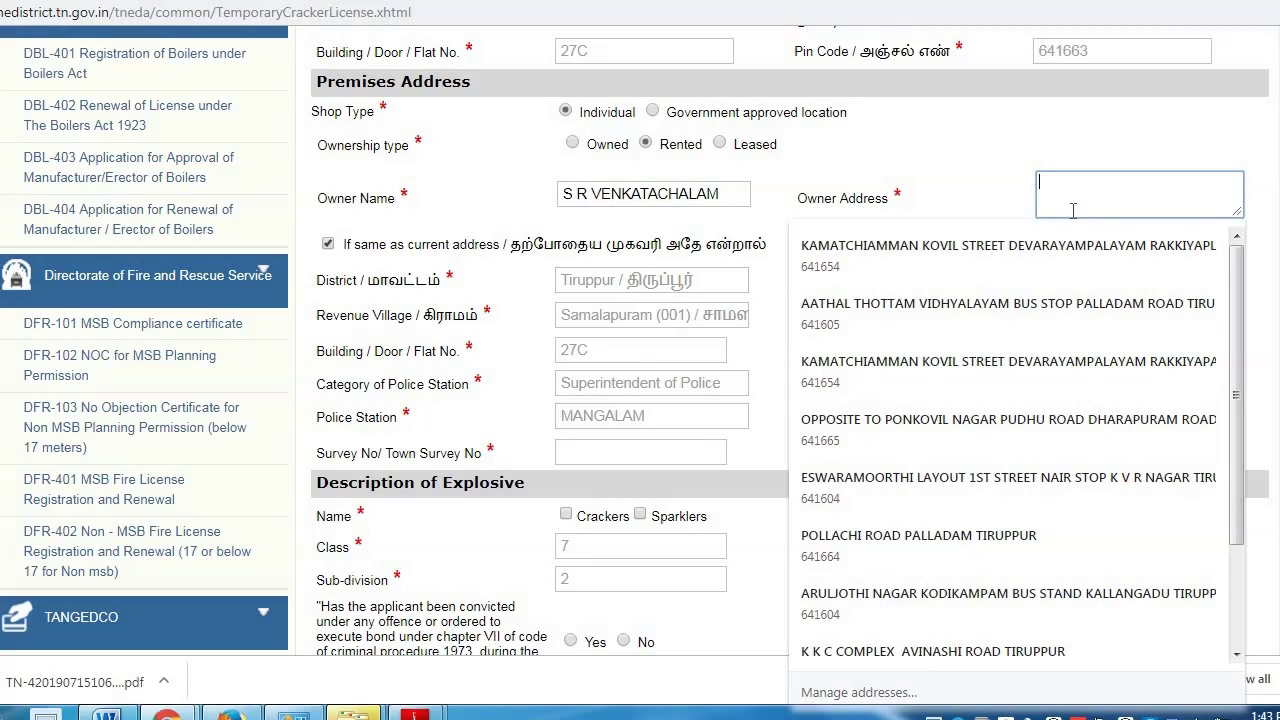
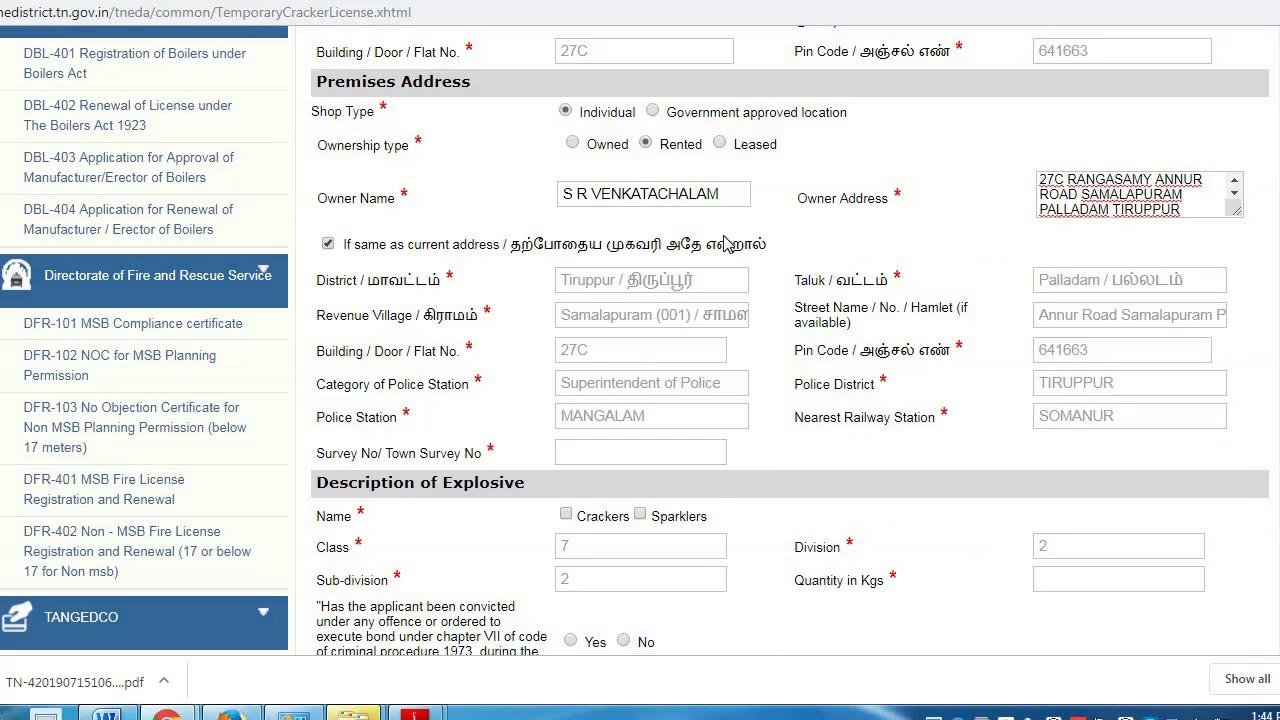
# - Record 855/2 as the survey number
pyautogui.scroll(-2, 661, 267)
pyautogui.click(621, 254)
pyautogui.write('855/2')
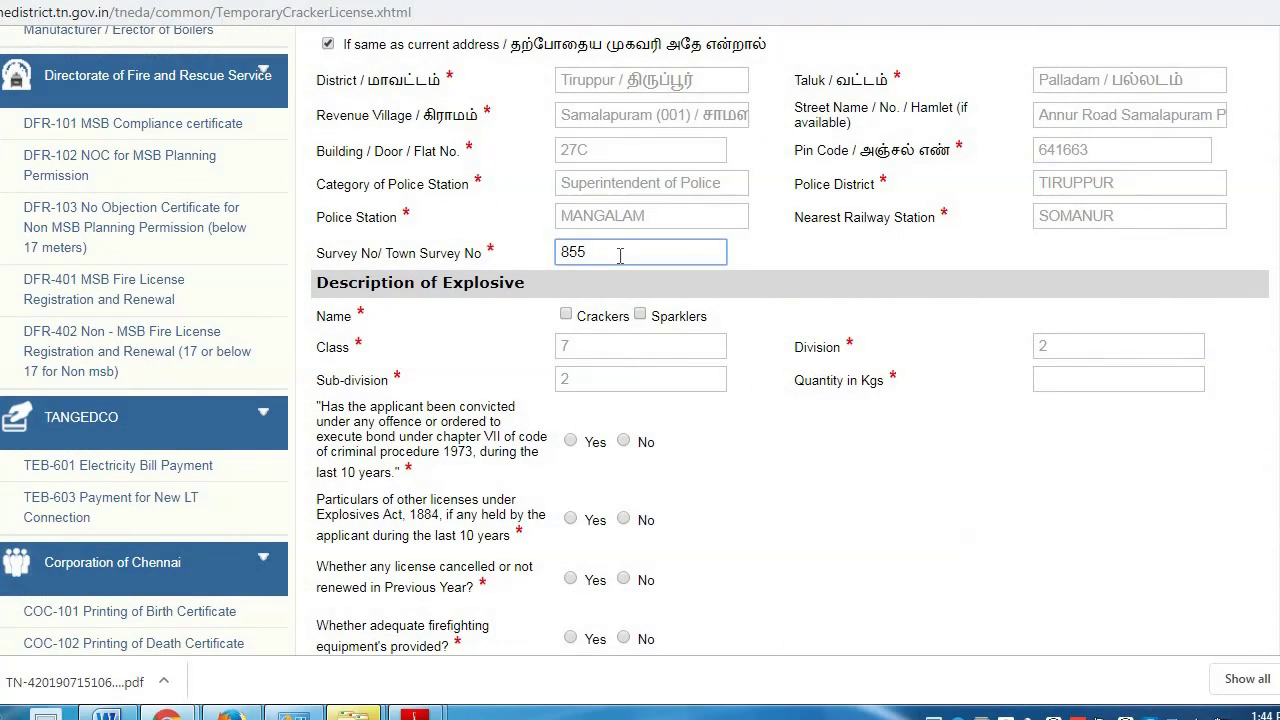
pyautogui.click(790, 472)
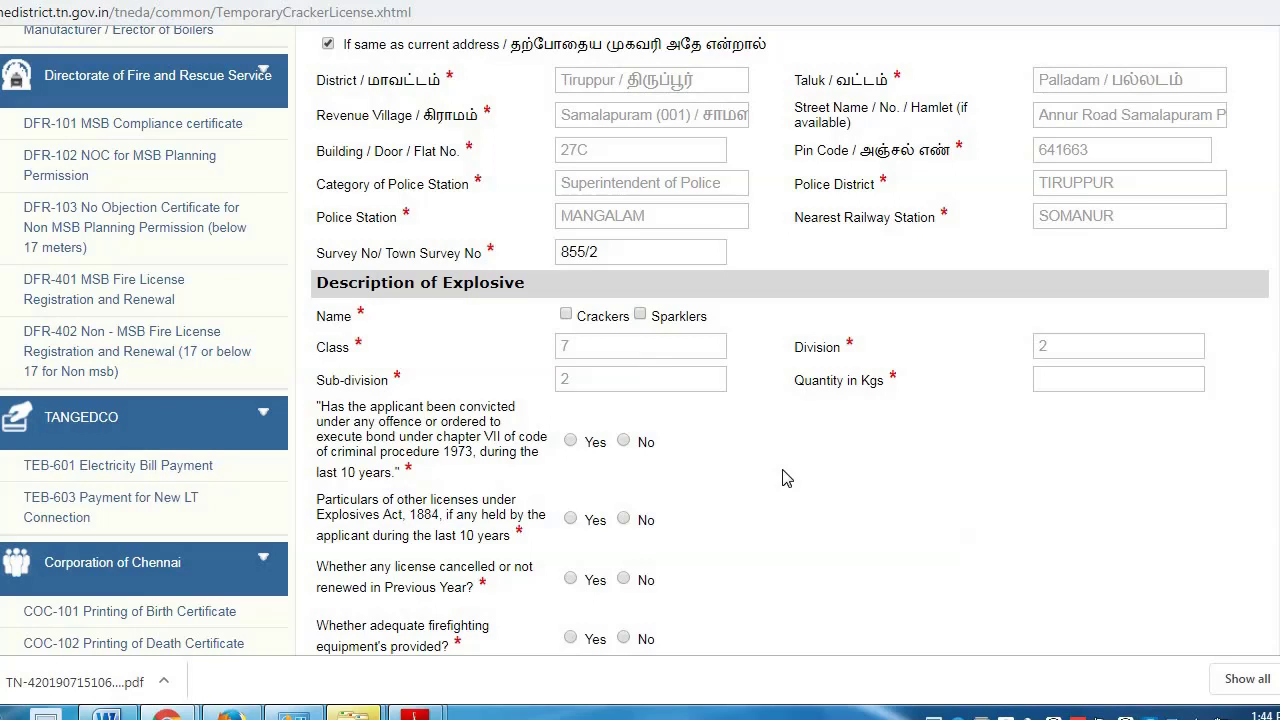
# - Mark the explosive type as Crackers with a quantity of 15 kg
pyautogui.click(566, 315)
pyautogui.scroll(-1, 810, 415)
pyautogui.click(1042, 278)
pyautogui.write('15')
pyautogui.click(907, 436)
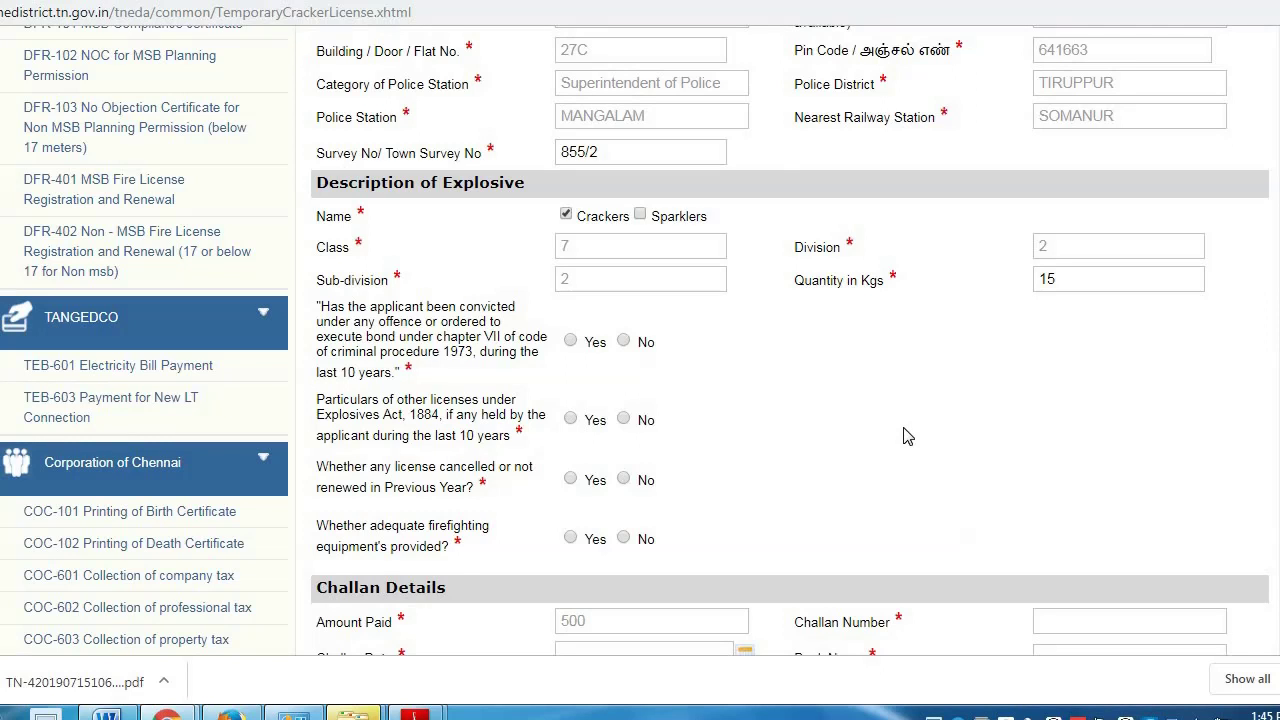
# - Answer Yes to other licences (No. 47, issued 2018), No to cancellation, Yes to firefighting equipment
pyautogui.scroll(-1, 813, 384)
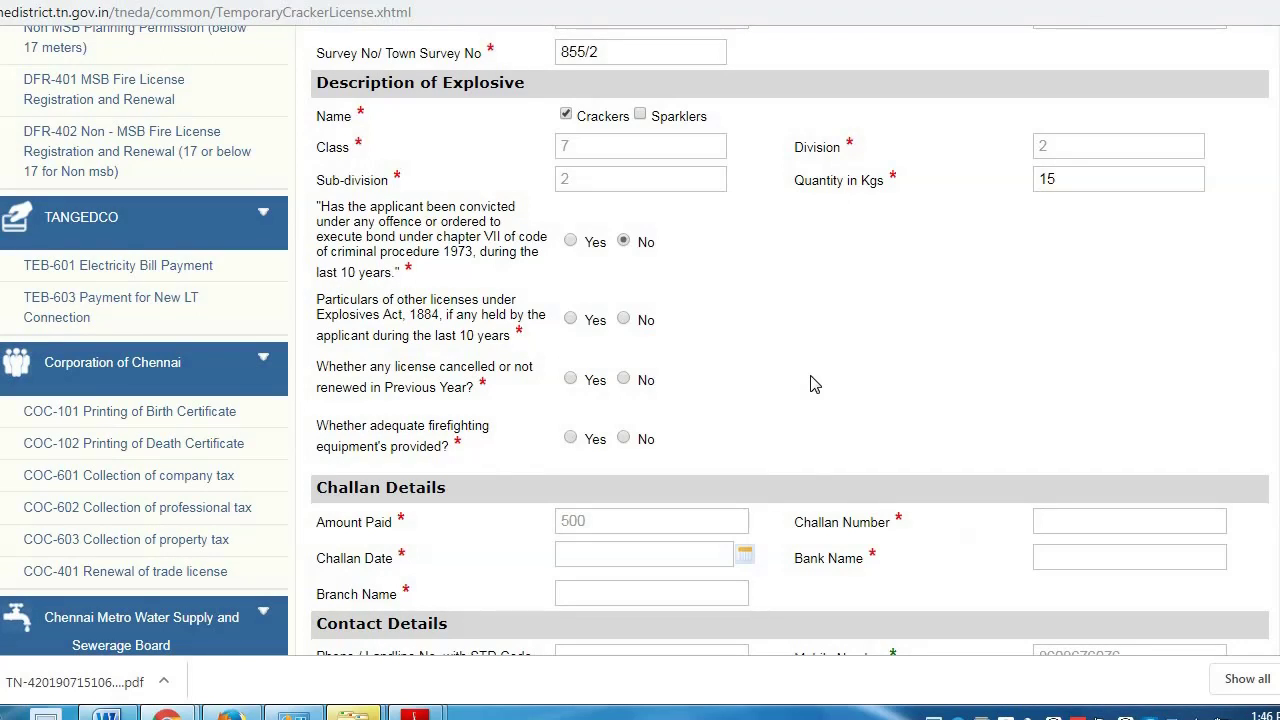
pyautogui.click(570, 320)
pyautogui.click(638, 378)
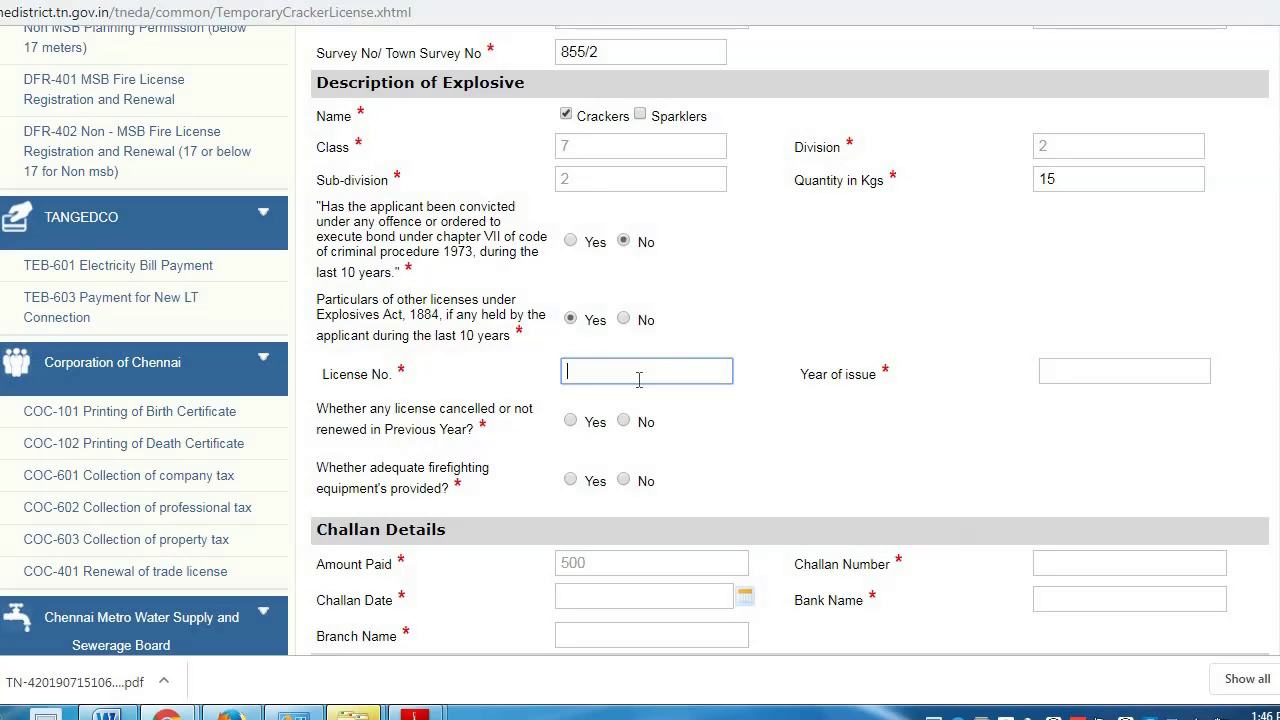
pyautogui.write('47')
pyautogui.click(1113, 374)
pyautogui.write('2018')
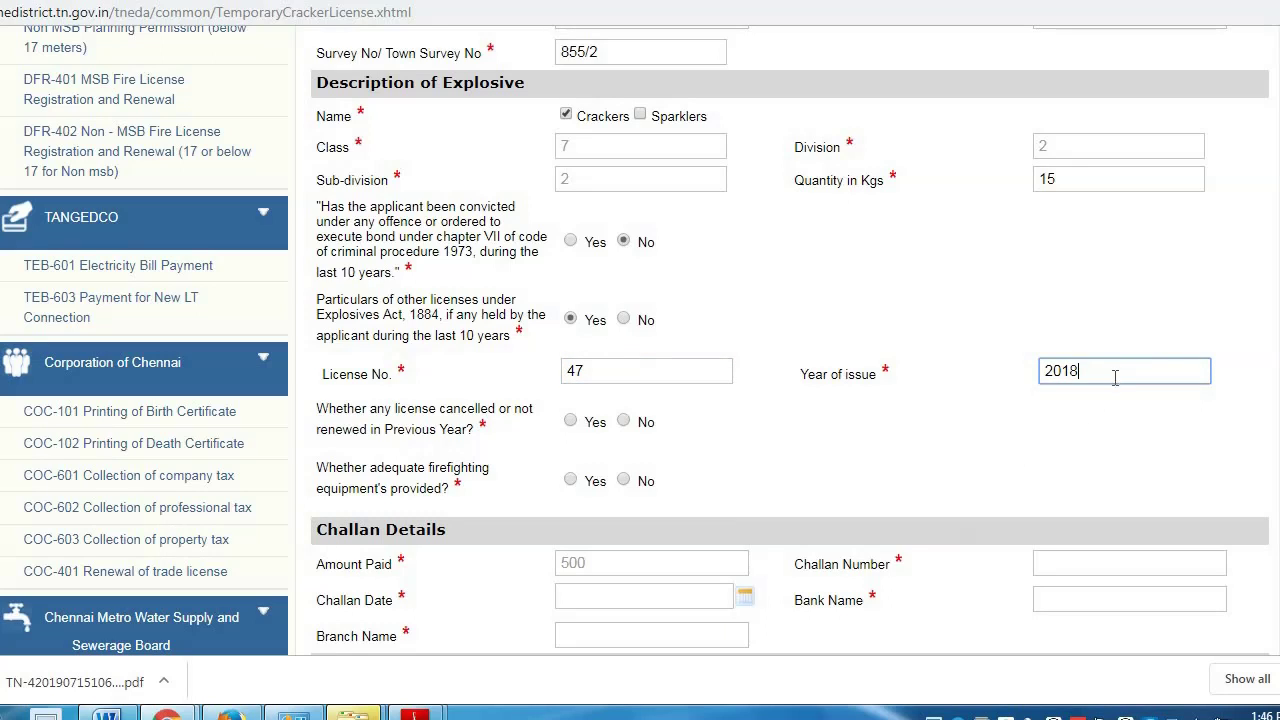
pyautogui.click(623, 422)
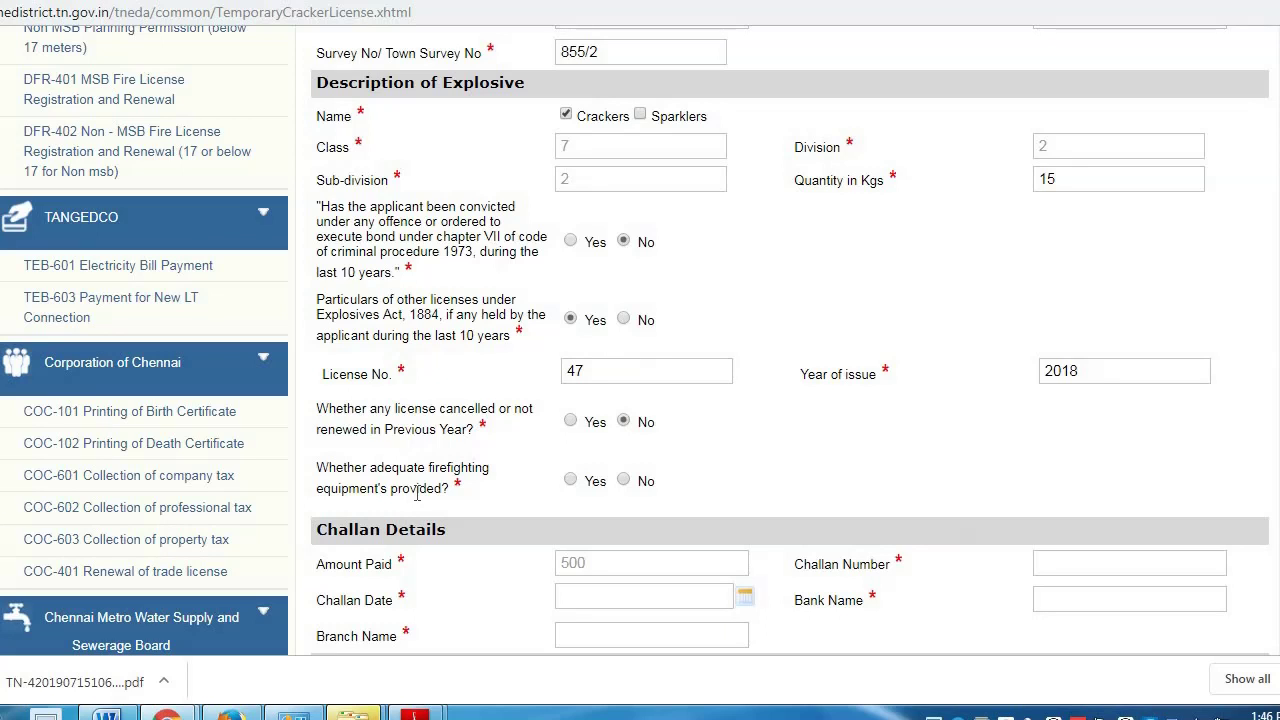
pyautogui.click(570, 481)
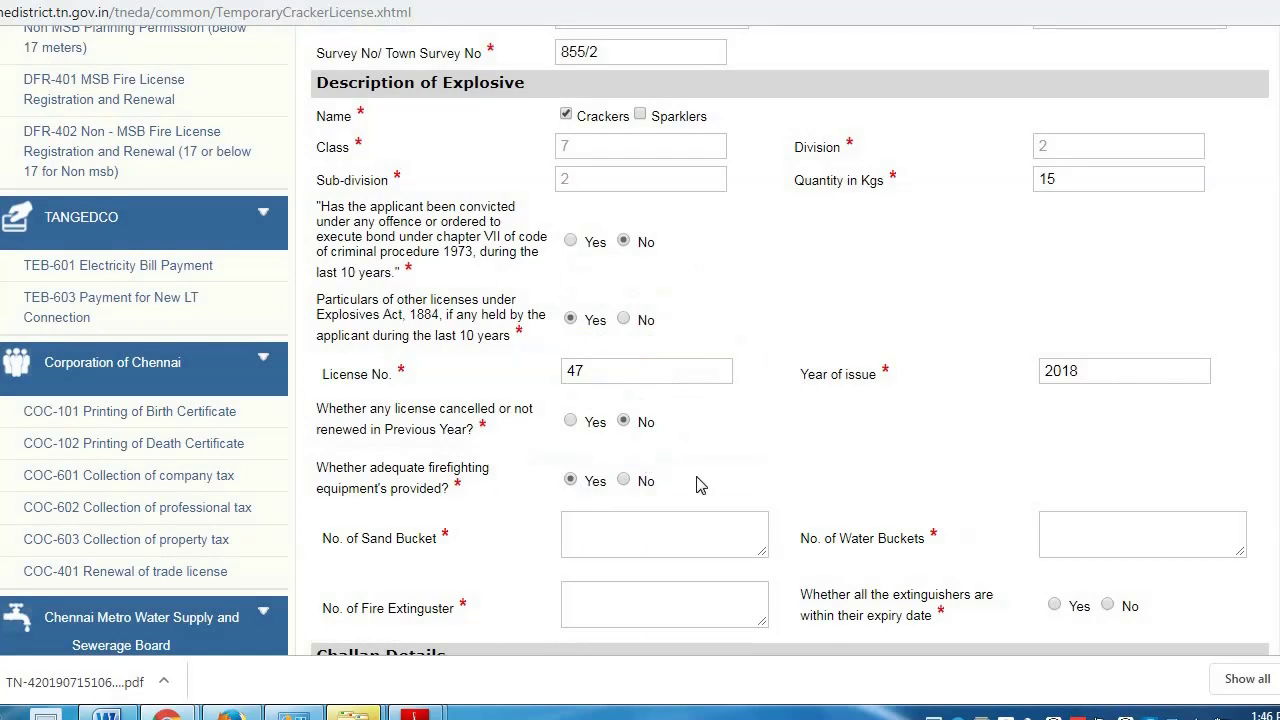
# - Record 2 water buckets and 2 fire extinguishers, confirming the extinguishers are within expiry
pyautogui.scroll(-1, 880, 460)
pyautogui.click(1076, 436)
pyautogui.click(600, 505)
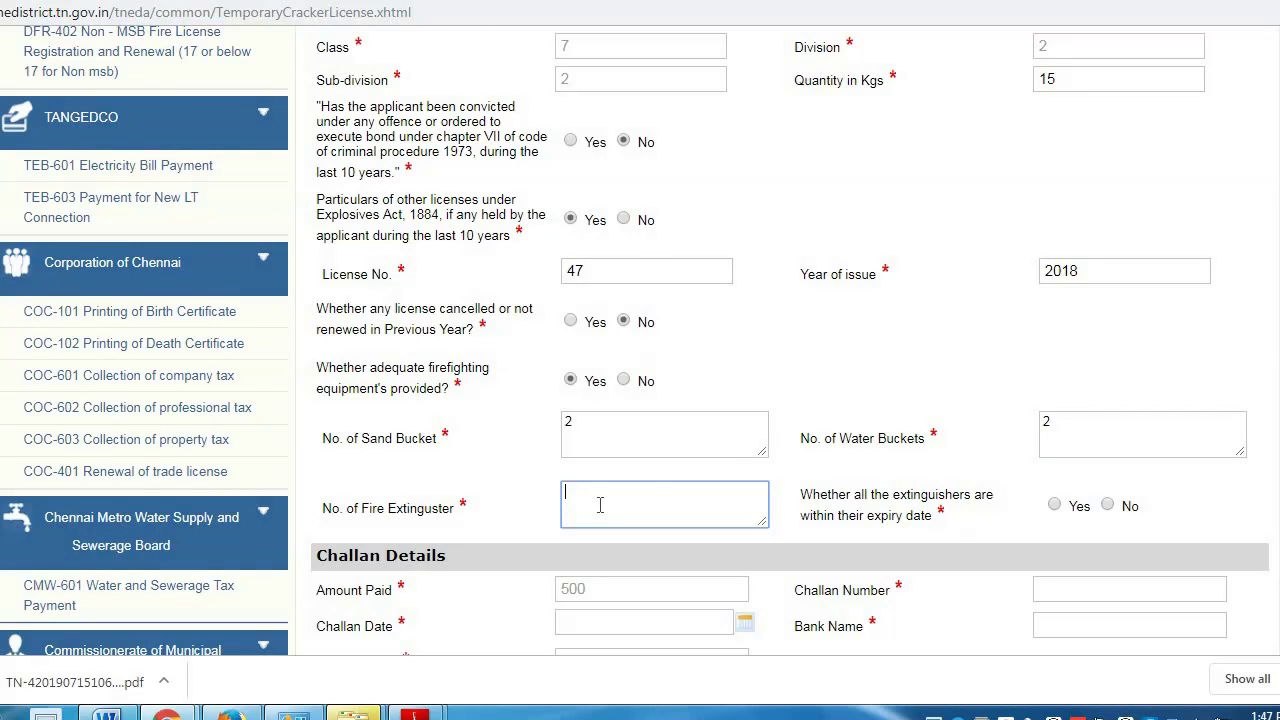
pyautogui.write('2')
pyautogui.scroll(-1, 909, 457)
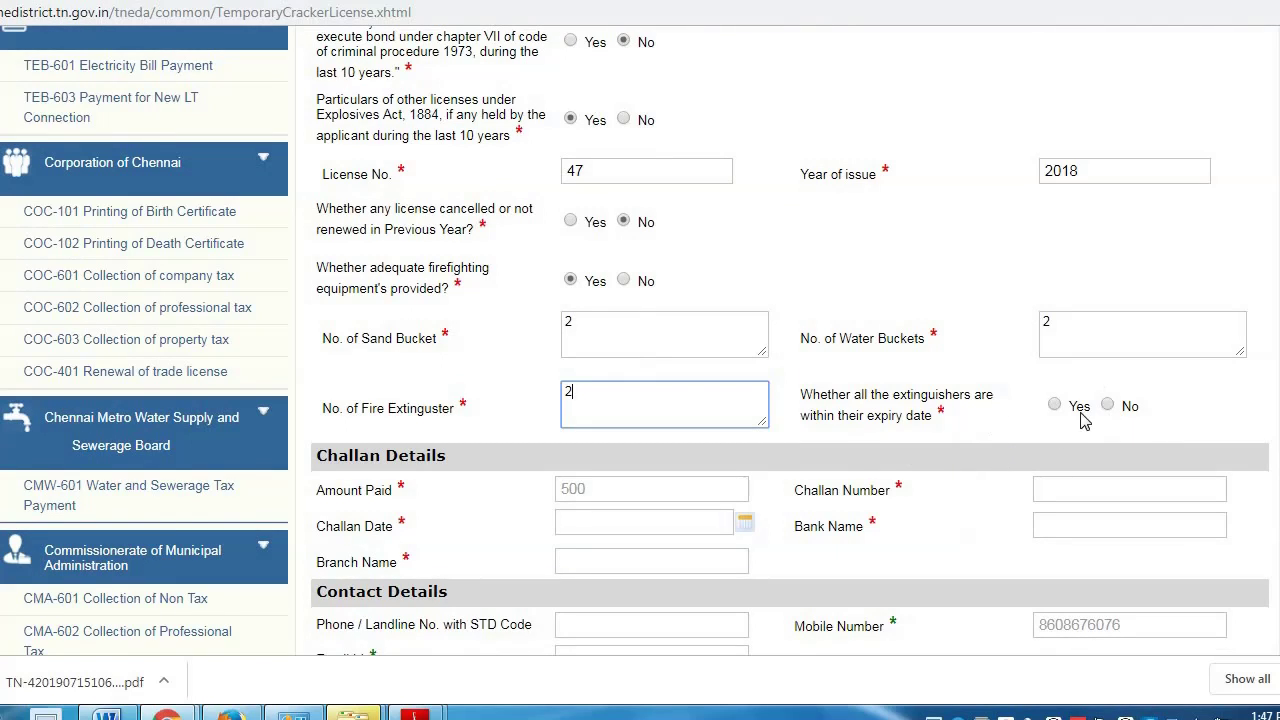
pyautogui.click(1026, 430)
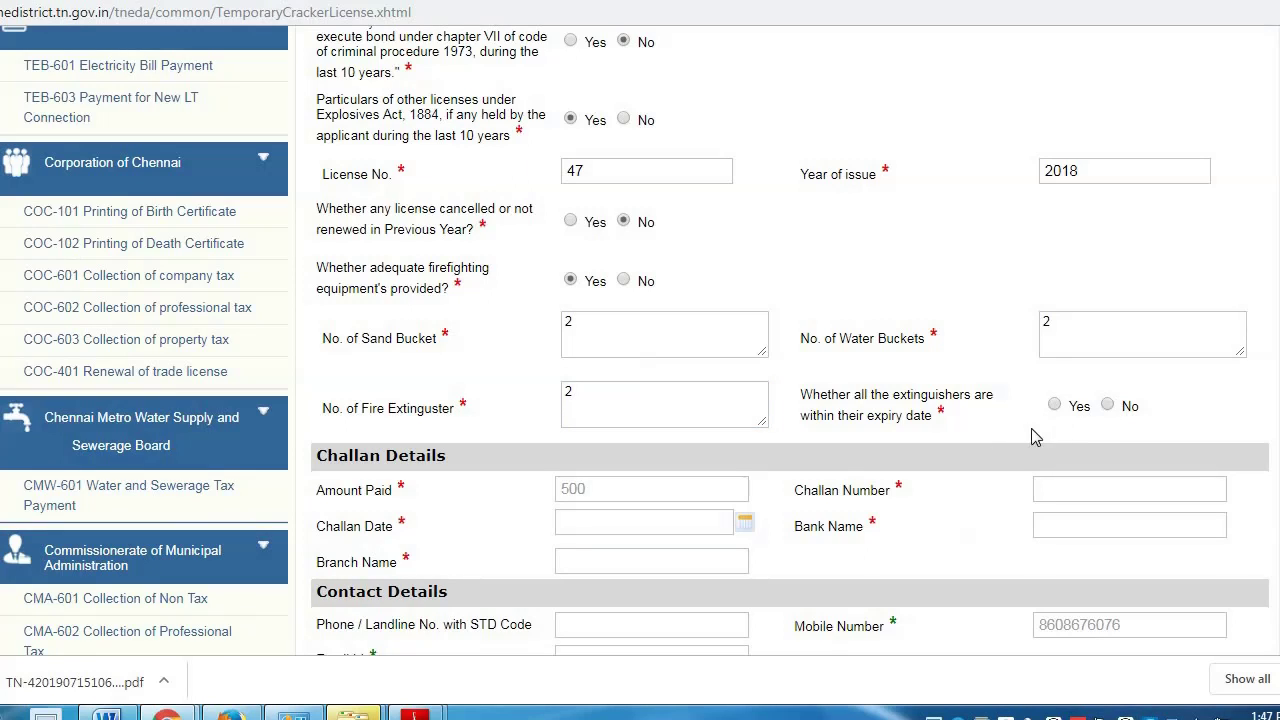
pyautogui.click(1055, 407)
pyautogui.scroll(-1, 833, 476)
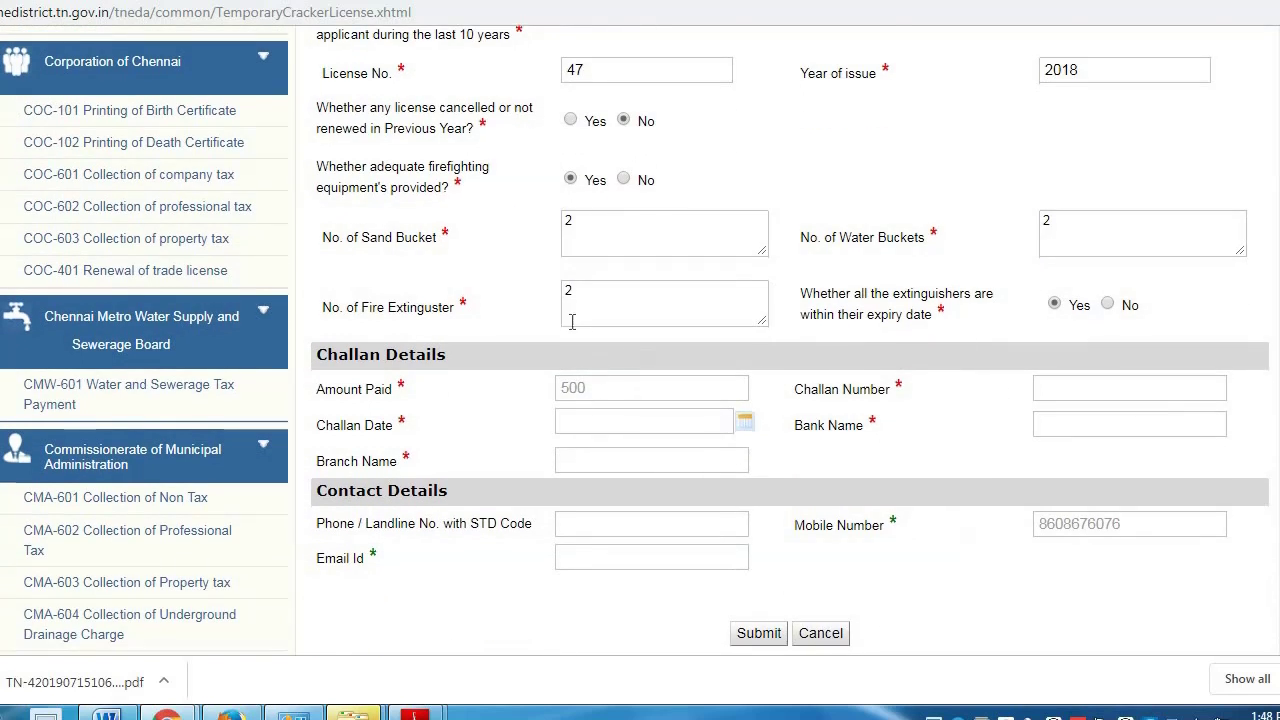
pyautogui.scroll(-1, 607, 382)
# - Enter challan number 013 dated 07/08/2019, bank STATE BANK, branch TIRUPPUR
pyautogui.click(1070, 287)
pyautogui.write('013')
pyautogui.click(750, 327)
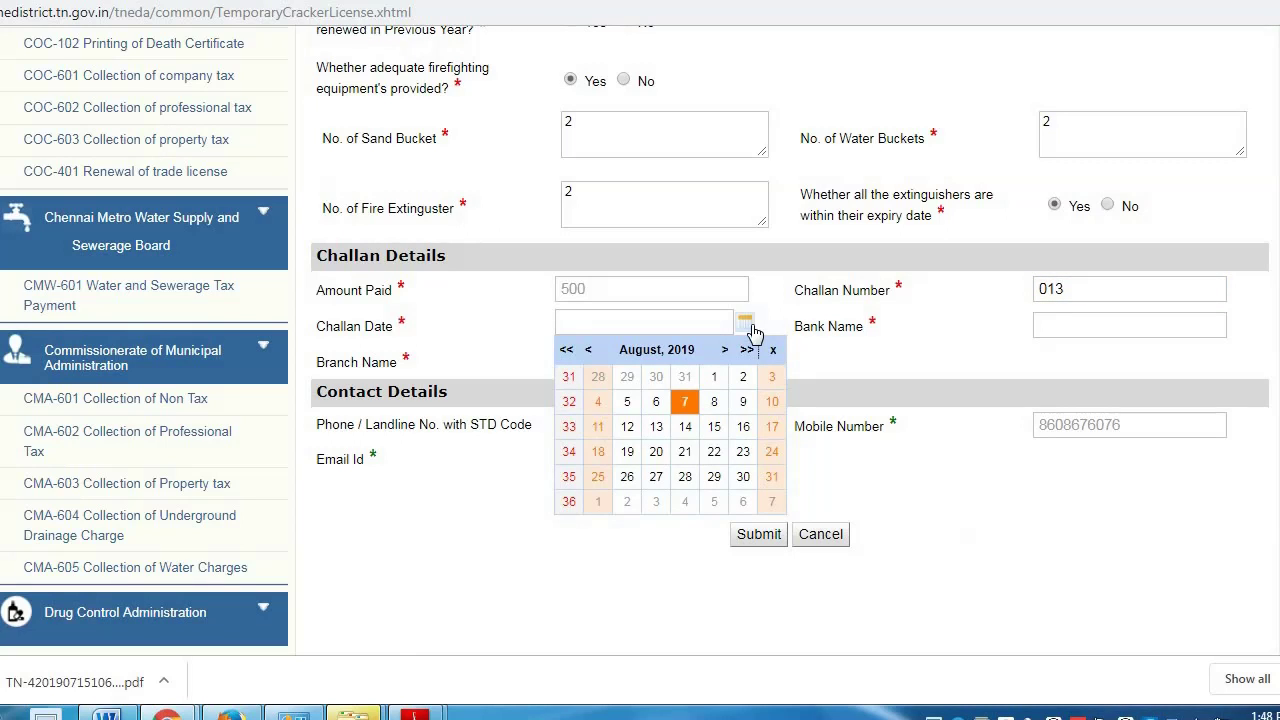
pyautogui.click(654, 402)
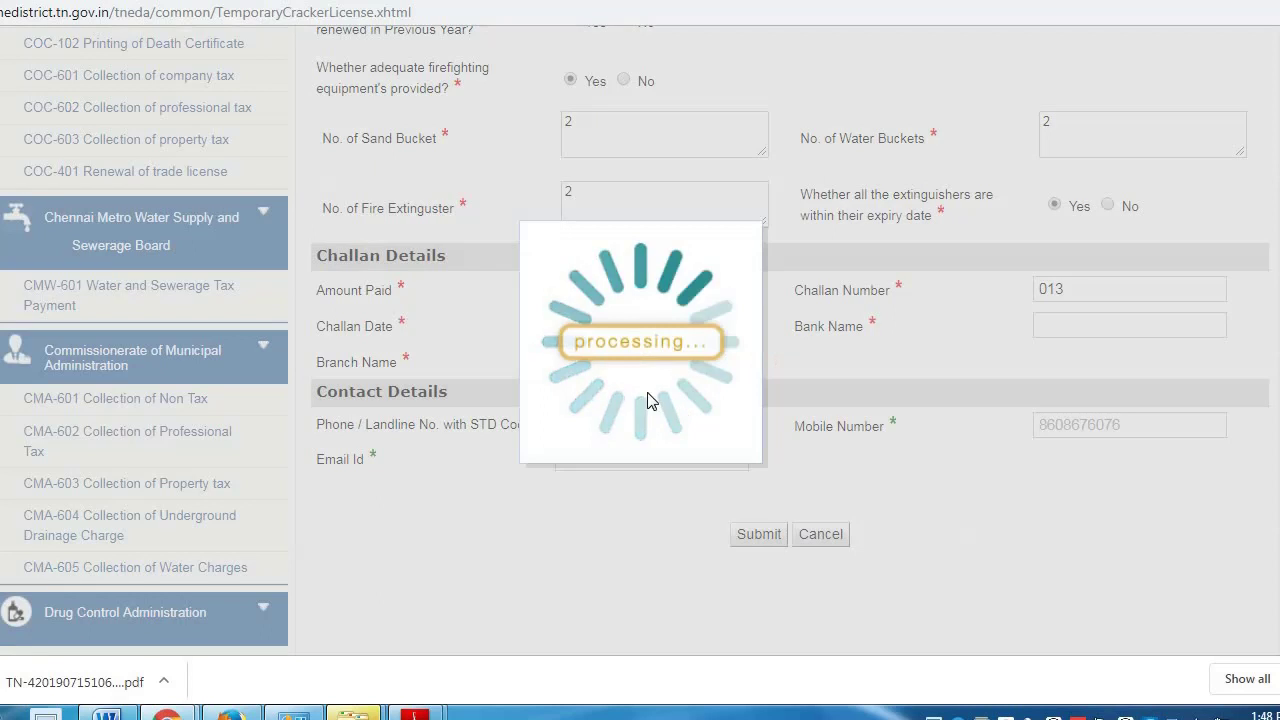
pyautogui.click(1087, 326)
pyautogui.write('STATE')
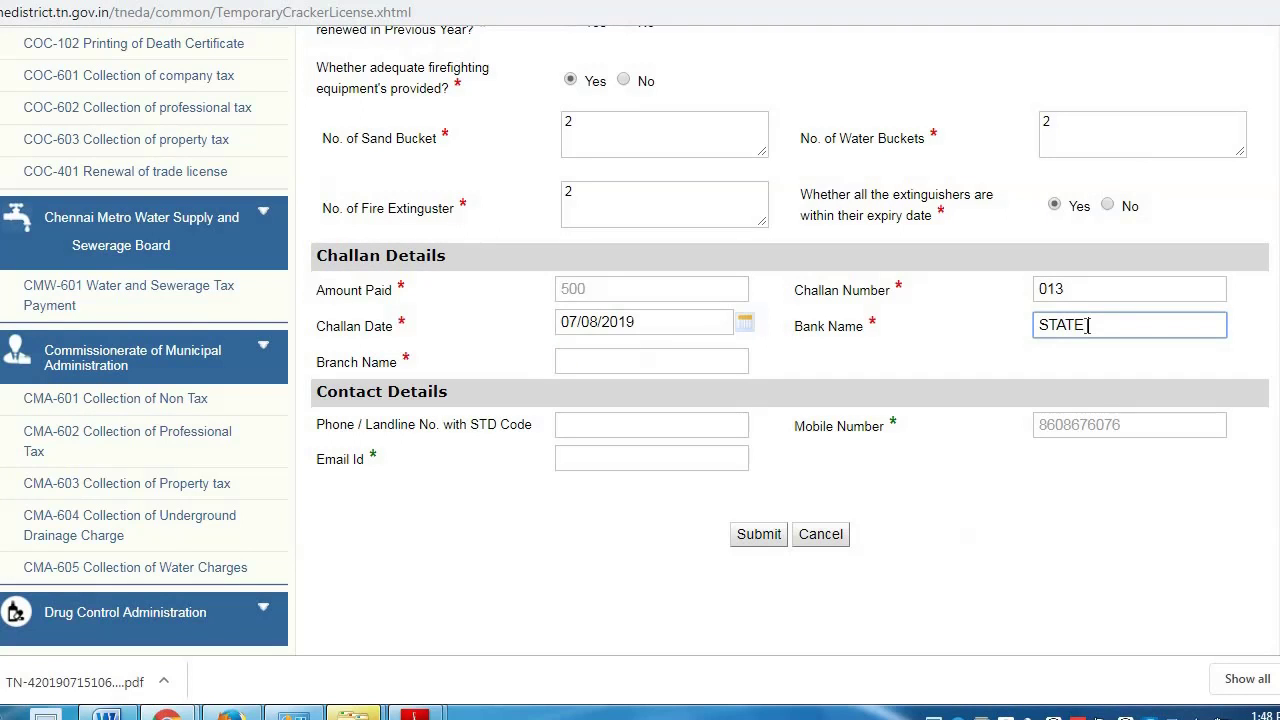
pyautogui.write(' BANK')
pyautogui.click(614, 366)
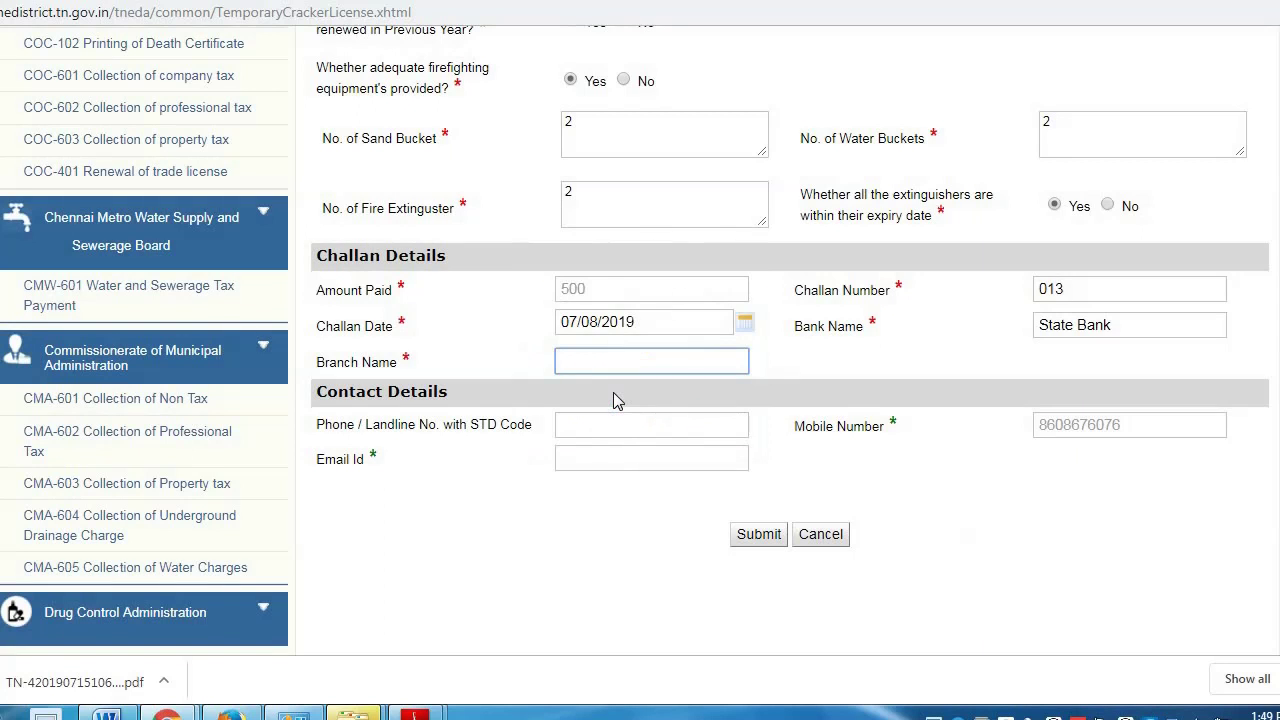
pyautogui.write('TIRUPPUR')
# - Submit the completed Temporary Crackers License application
pyautogui.click(748, 534)
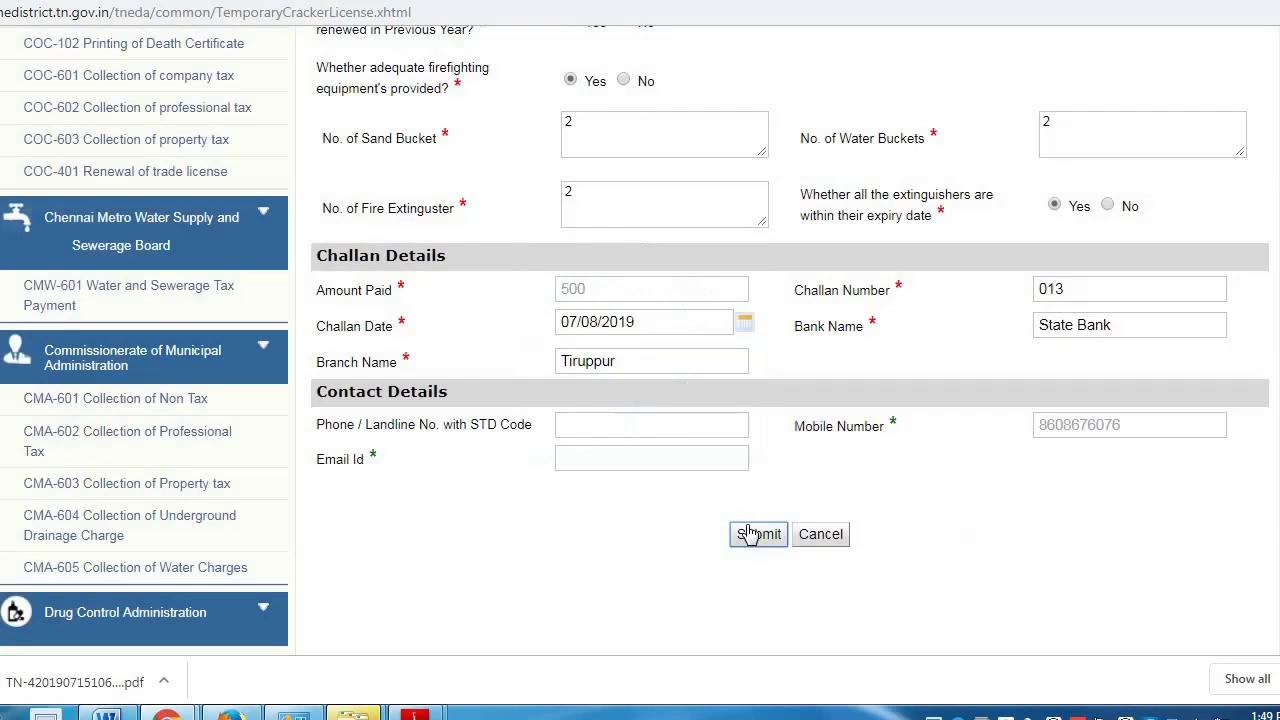
pyautogui.scroll(10, 808, 485)
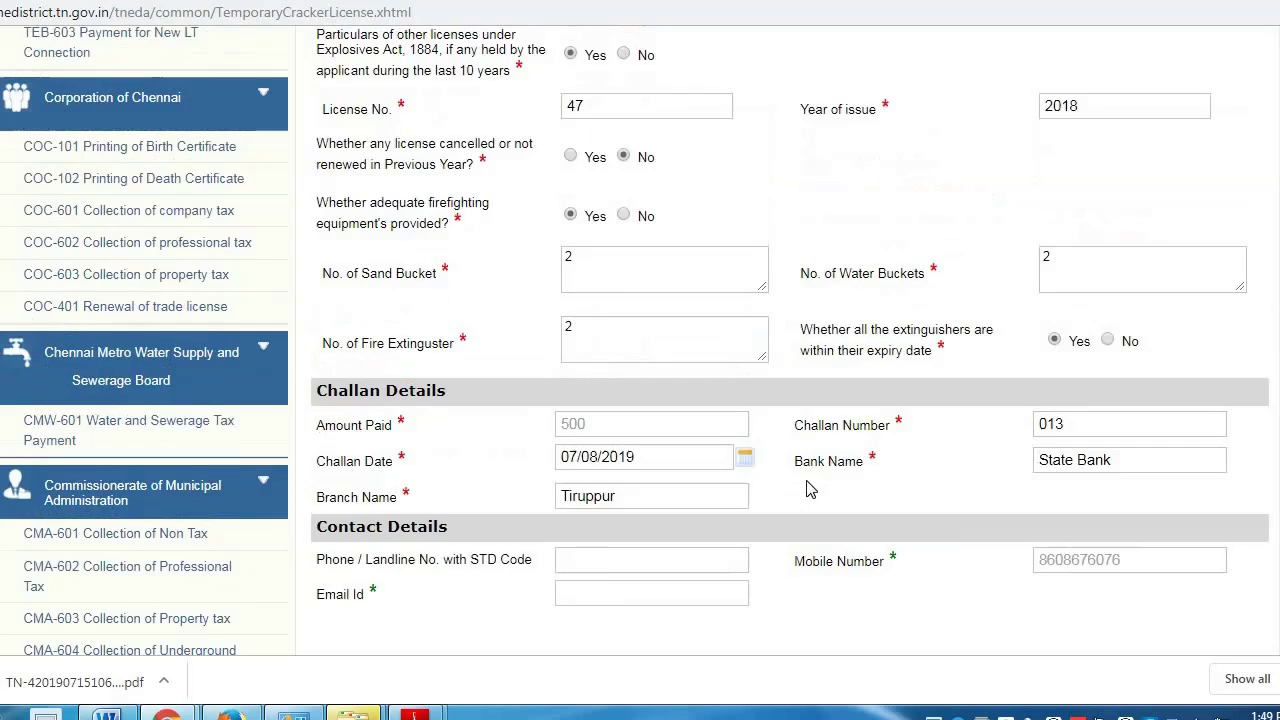
pyautogui.scroll(7, 808, 480)
pyautogui.scroll(-7, 808, 480)
pyautogui.scroll(-10, 808, 485)
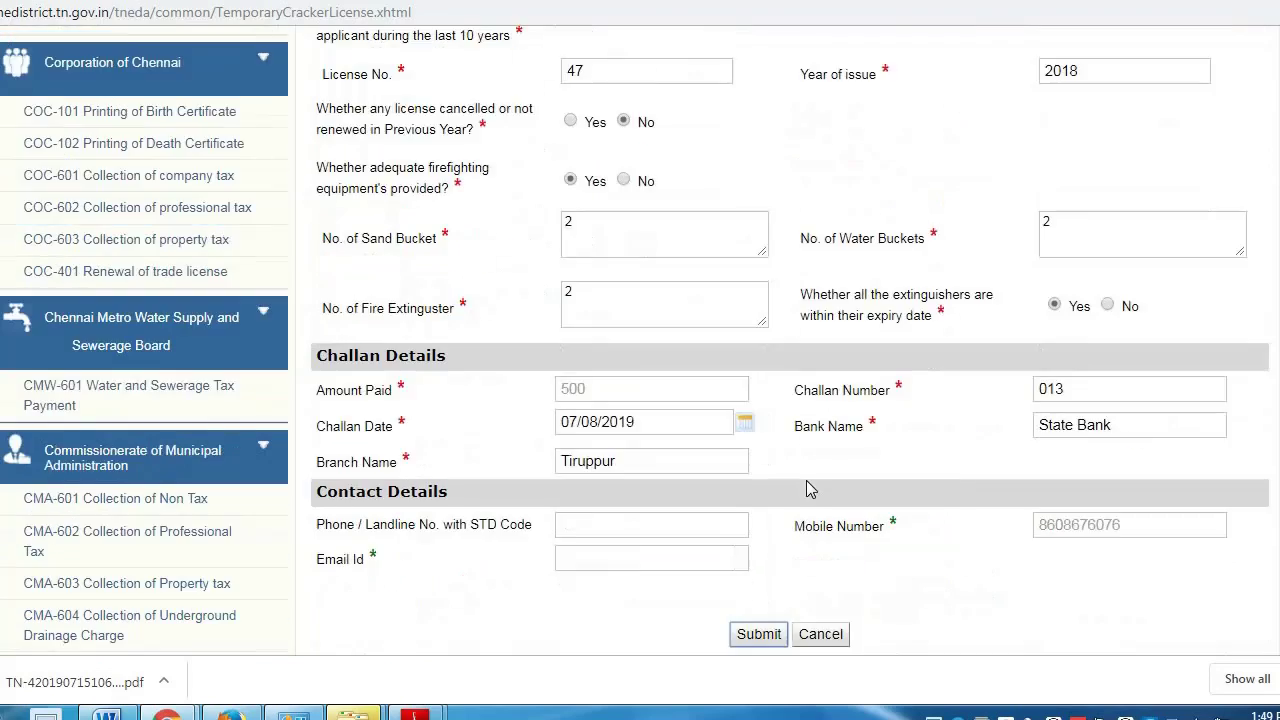
pyautogui.click(757, 338)
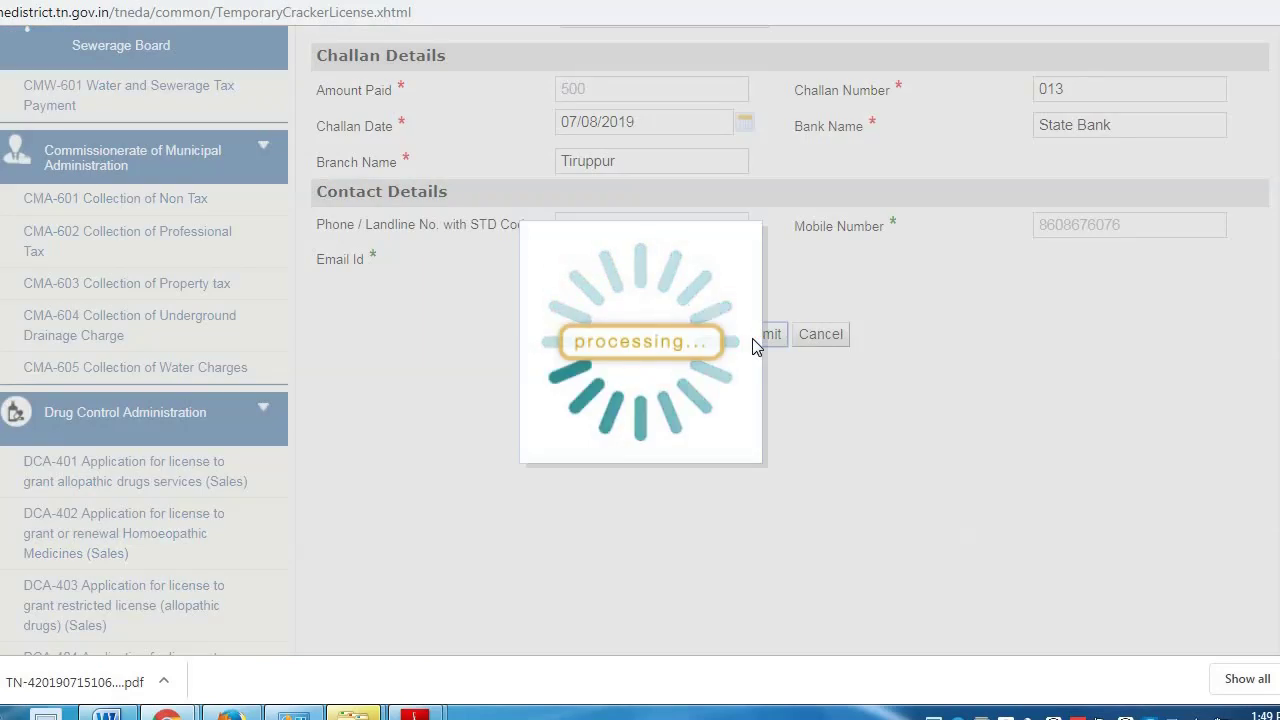